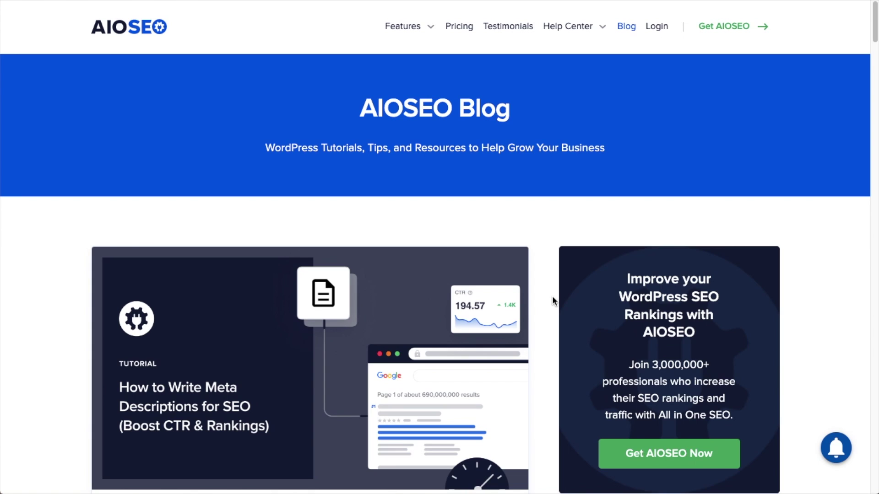
- Look through the AIOSEO blog's post on how to write meta descriptions for SEO
{"action": "scroll", "coordinate": [552, 300], "scroll_direction": "down", "scroll_amount": 1}
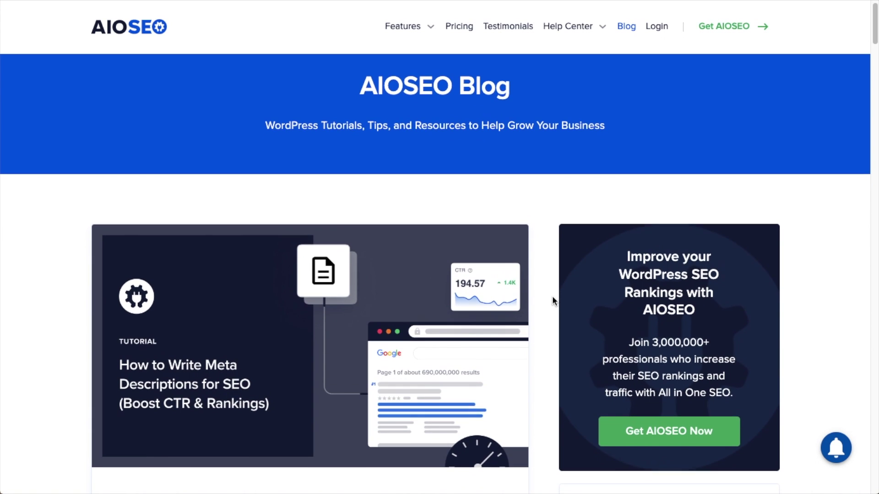
{"action": "scroll", "coordinate": [552, 297], "scroll_direction": "down", "scroll_amount": 2}
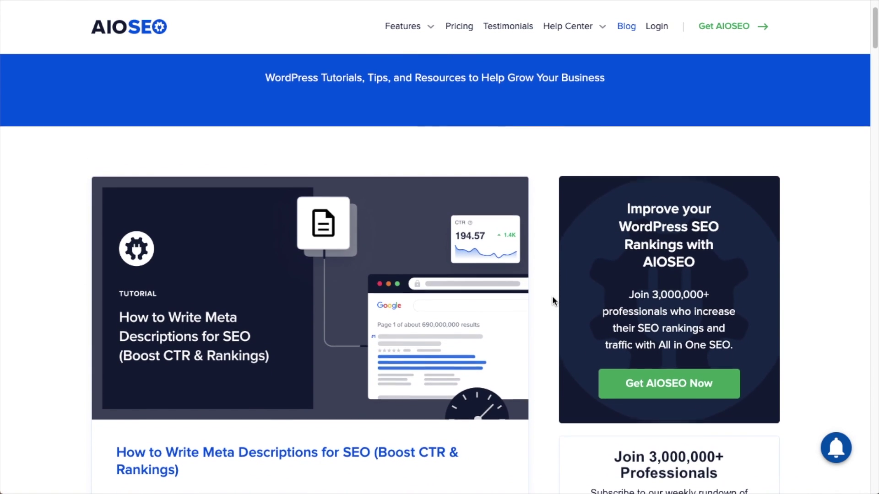
{"action": "scroll", "coordinate": [552, 297], "scroll_direction": "down", "scroll_amount": 3}
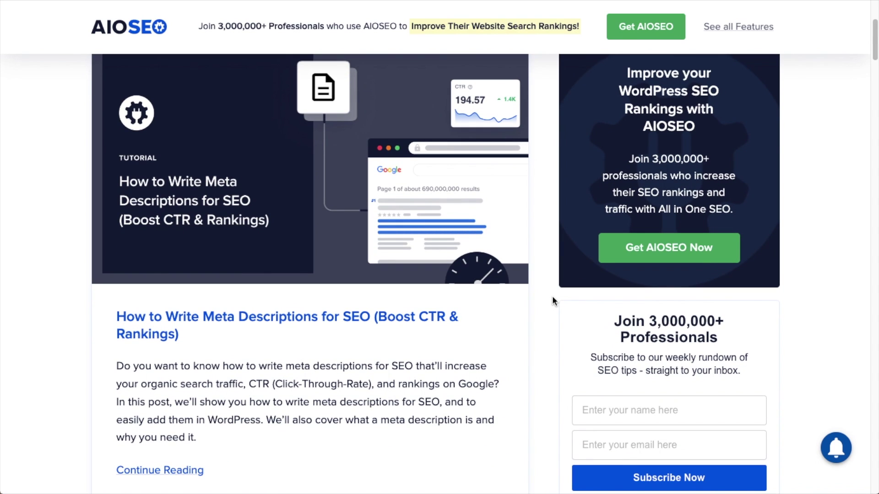
{"action": "scroll", "coordinate": [552, 300], "scroll_direction": "down", "scroll_amount": 1}
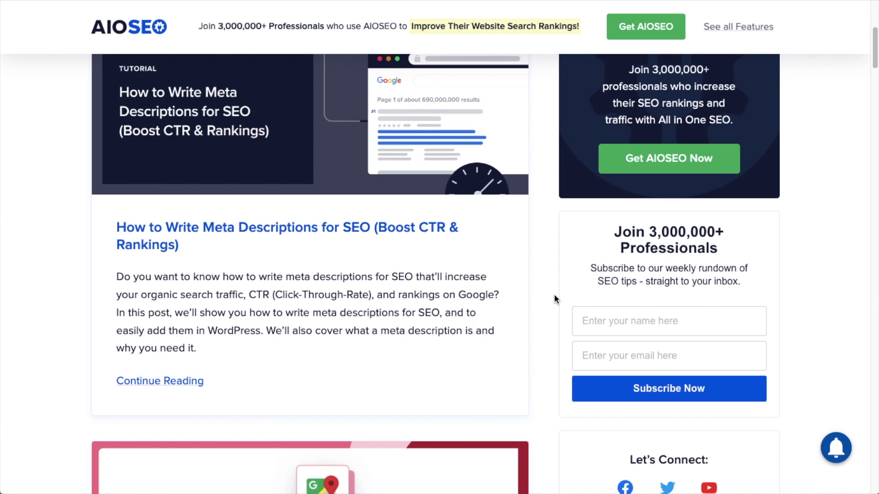
{"action": "scroll", "coordinate": [554, 295], "scroll_direction": "down", "scroll_amount": 1}
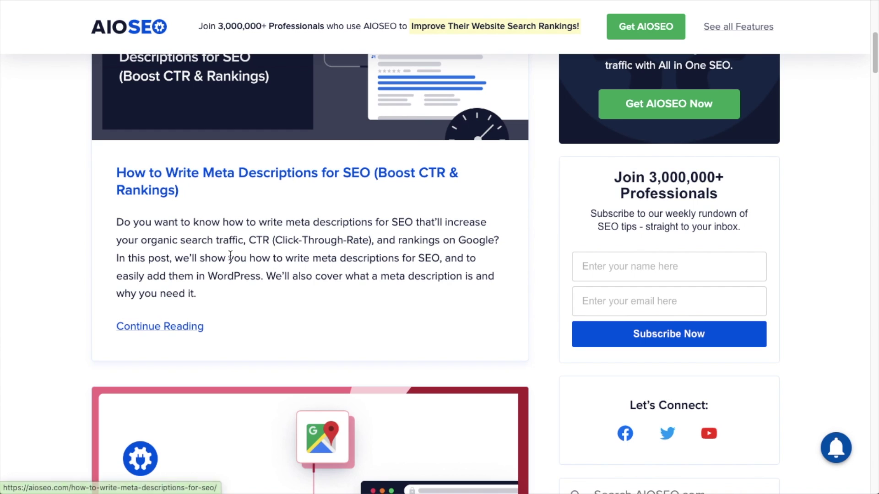
{"action": "scroll", "coordinate": [238, 234], "scroll_direction": "down", "scroll_amount": 1}
{"action": "scroll", "coordinate": [238, 235], "scroll_direction": "down", "scroll_amount": 1}
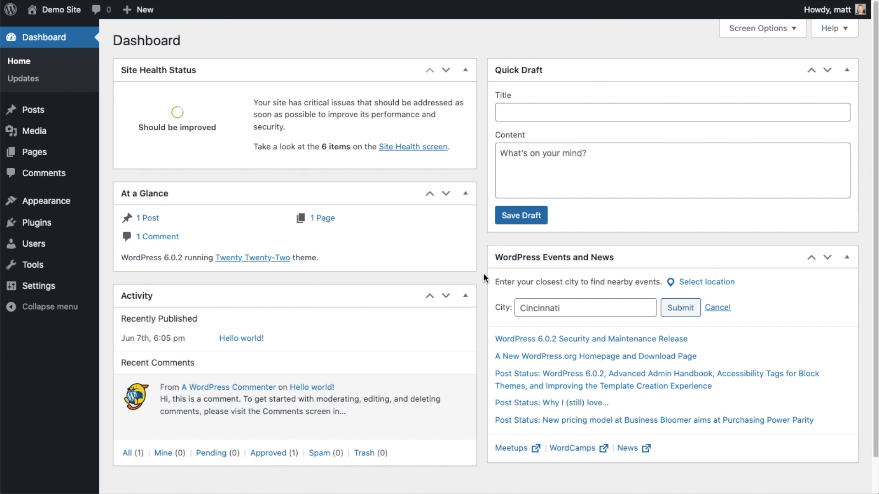
- Open WordPress's page for adding new plugins, and download AIOSEO Pro from the AIOSEO account's downloads
{"action": "left_click", "coordinate": [42, 229]}
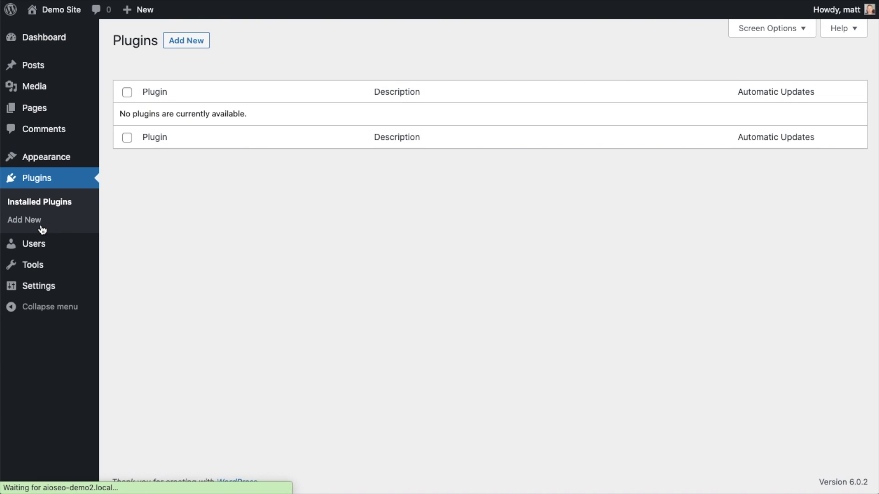
{"action": "left_click", "coordinate": [191, 45]}
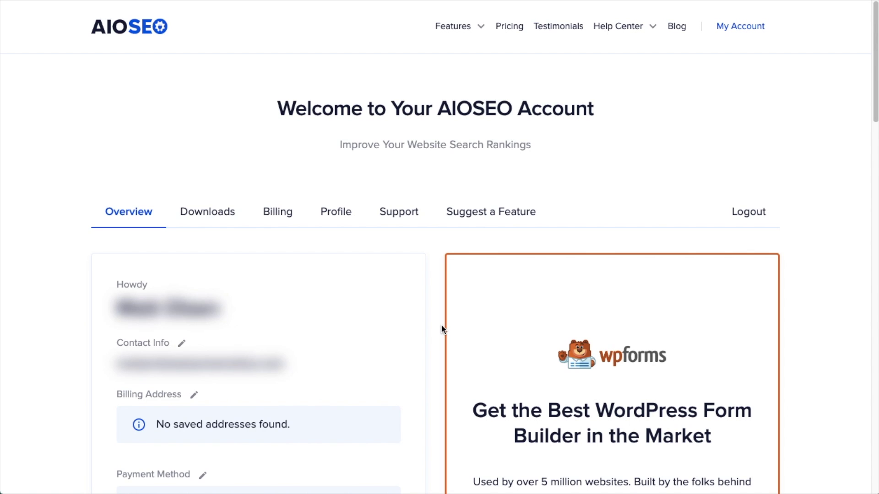
{"action": "left_click", "coordinate": [221, 215]}
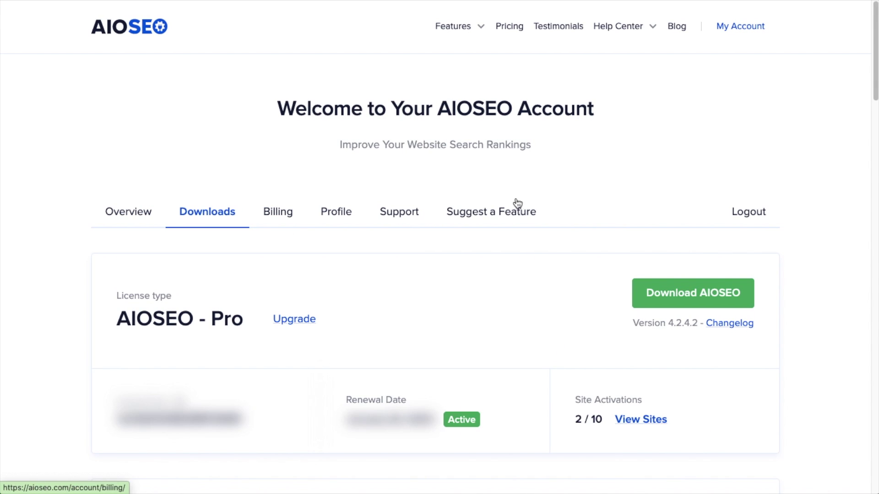
{"action": "left_click", "coordinate": [669, 293]}
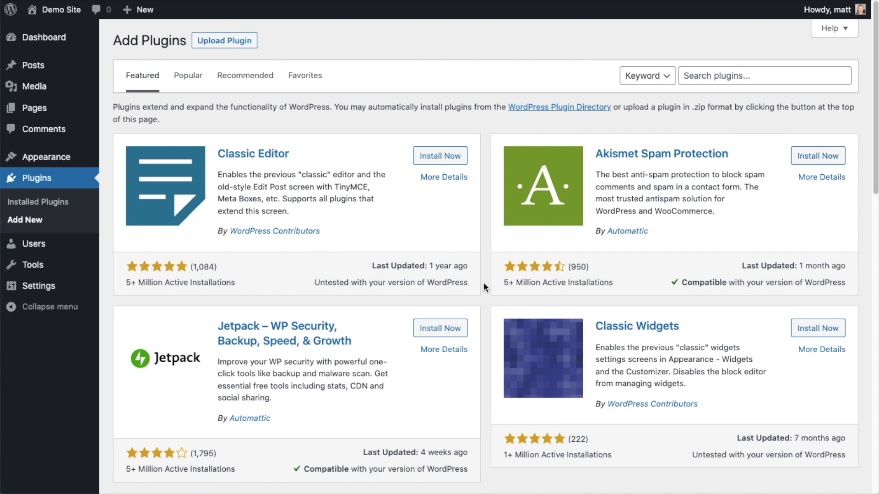
- Upload, install and activate aioseo-pro-v4.2.4.2.zip in WordPress, and skip the setup wizard to reach the AIOSEO dashboard
{"action": "left_click", "coordinate": [234, 40]}
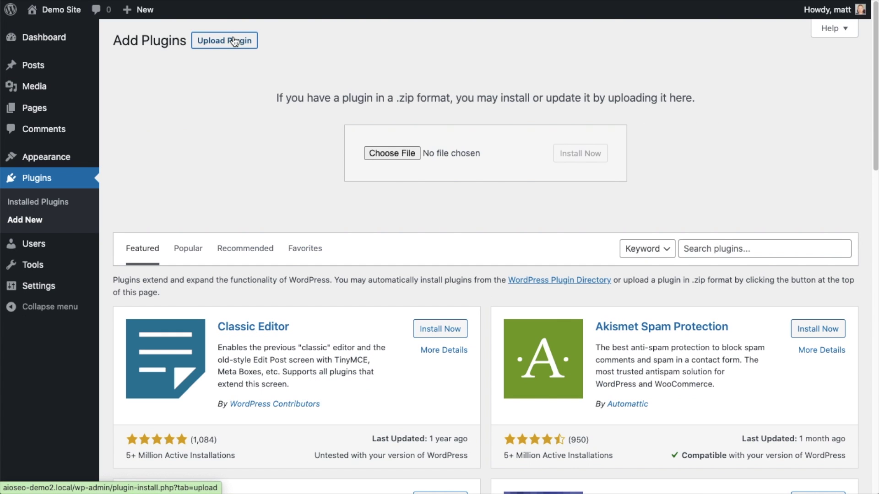
{"action": "left_click", "coordinate": [392, 153]}
{"action": "double_click", "coordinate": [353, 44]}
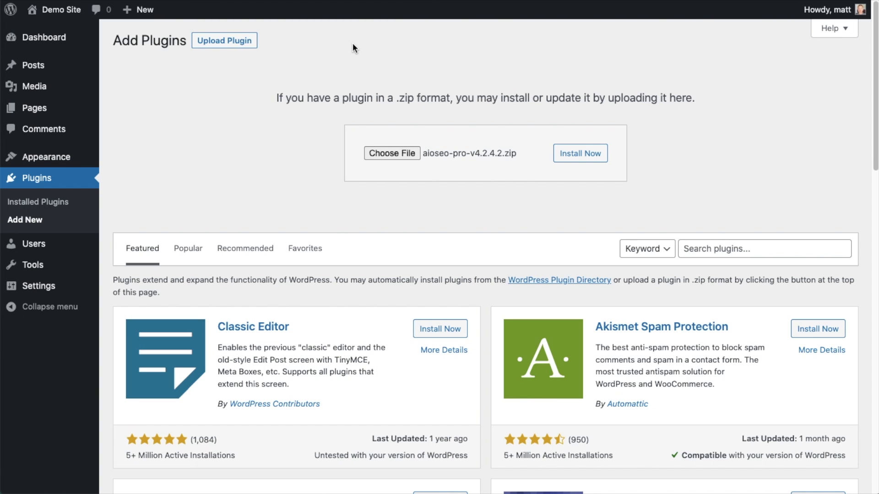
{"action": "left_click", "coordinate": [569, 158]}
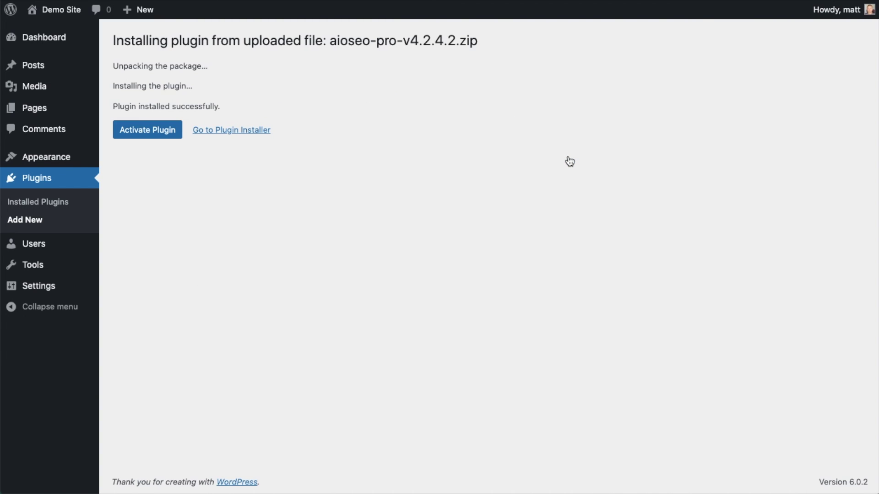
{"action": "left_click", "coordinate": [143, 130]}
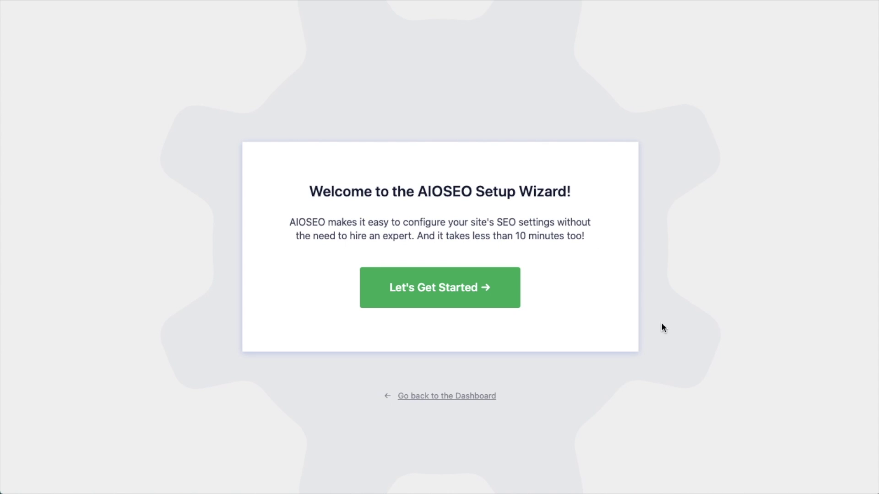
{"action": "left_click", "coordinate": [445, 402]}
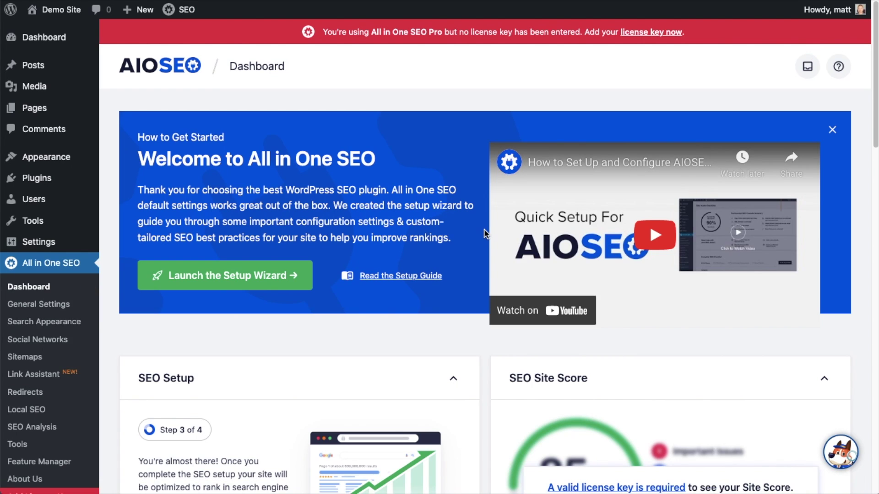
- Open the license settings from the Site Score notice and copy the AIOSEO Pro license key from the account's downloads
{"action": "scroll", "coordinate": [484, 234], "scroll_direction": "down", "scroll_amount": 7}
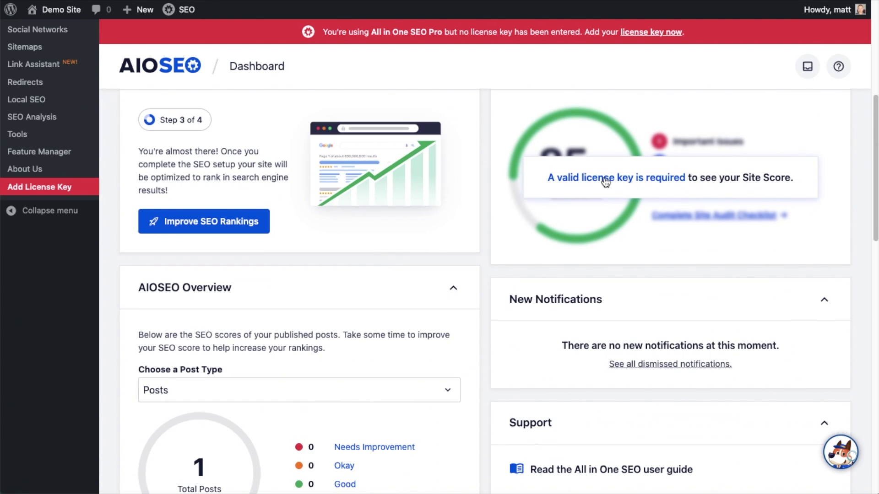
{"action": "left_click", "coordinate": [605, 180]}
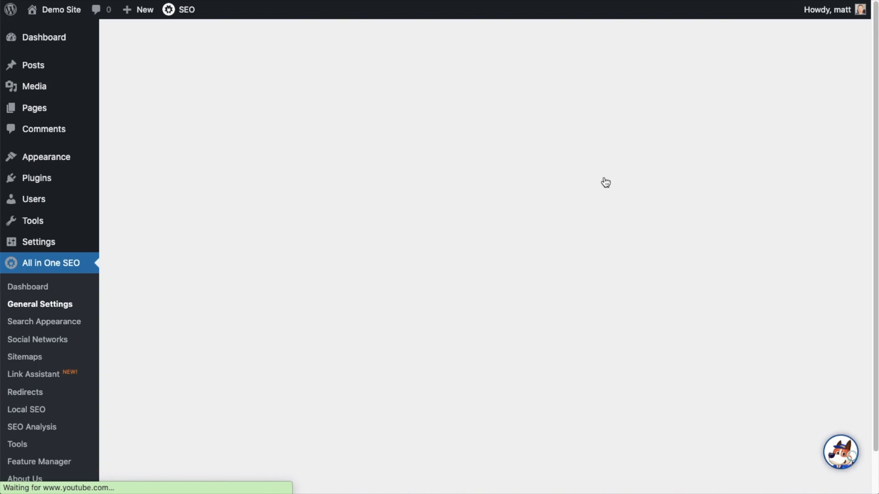
{"action": "scroll", "coordinate": [477, 255], "scroll_direction": "down", "scroll_amount": 2}
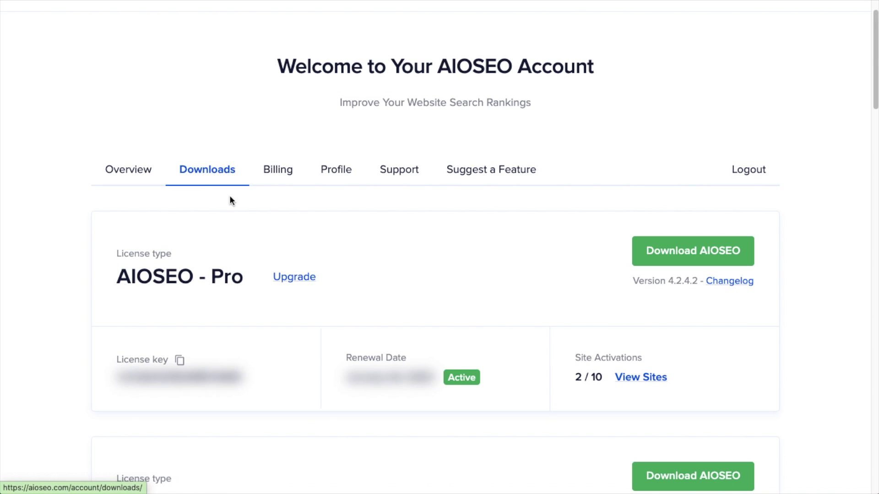
{"action": "left_click", "coordinate": [179, 362]}
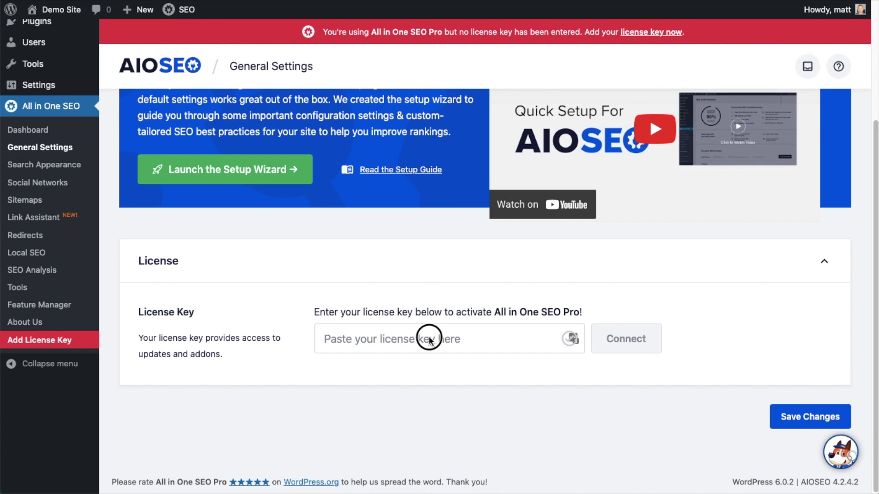
- Paste the license key into the License Key field, connect it, and save the general settings
{"action": "left_click", "coordinate": [397, 338]}
{"action": "key", "text": "ctrl+v"}
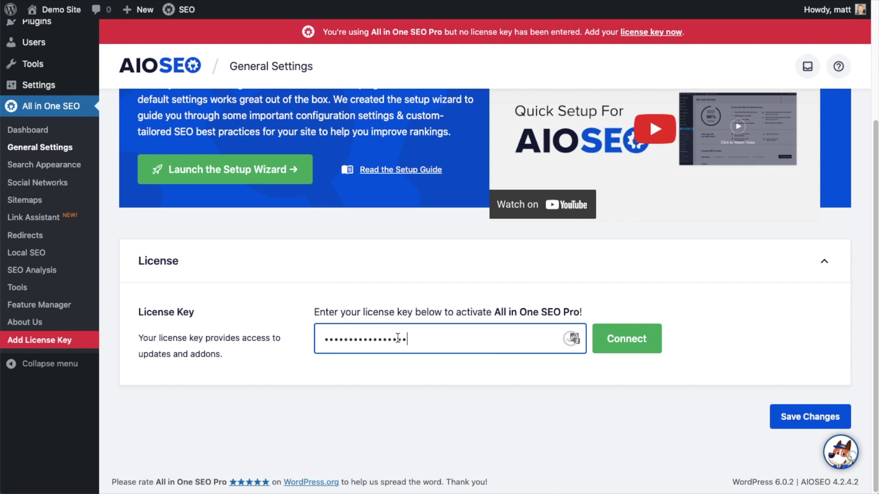
{"action": "left_click", "coordinate": [632, 339]}
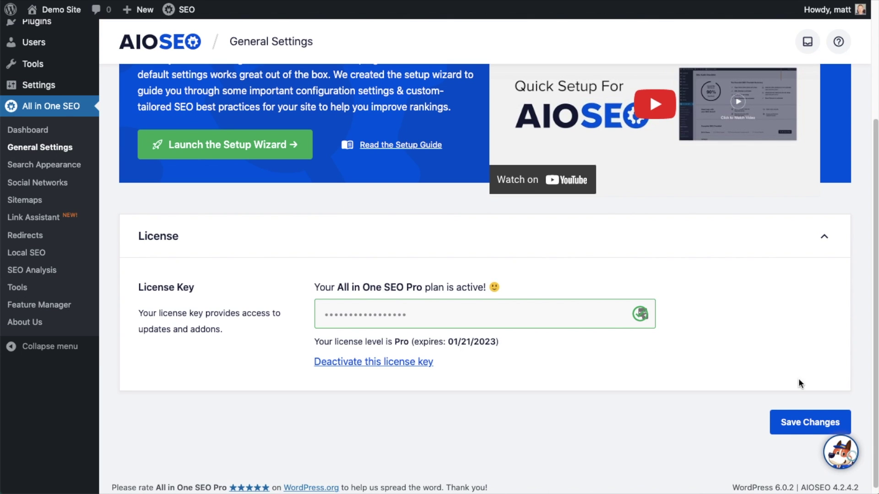
{"action": "left_click", "coordinate": [815, 422]}
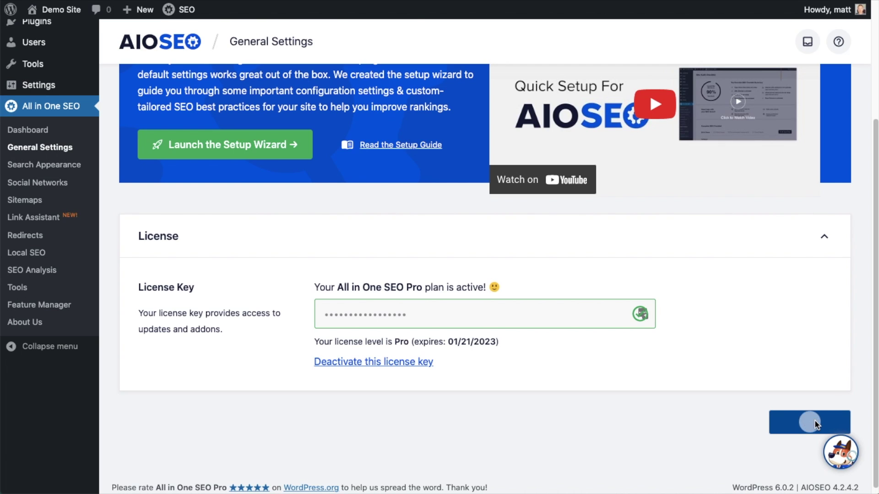
- Open the draft post "The Best WordPress Image Compression Plugins" from the list of all posts
{"action": "scroll", "coordinate": [800, 427], "scroll_direction": "up", "scroll_amount": 4}
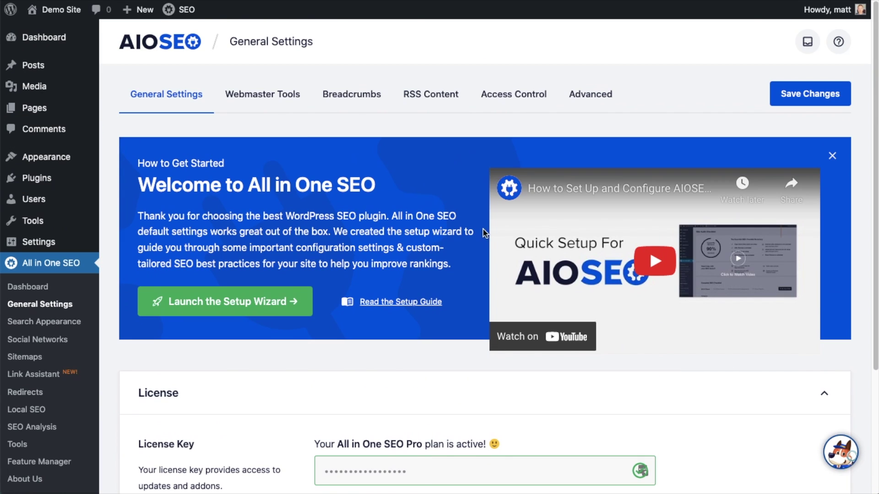
{"action": "left_click", "coordinate": [50, 46]}
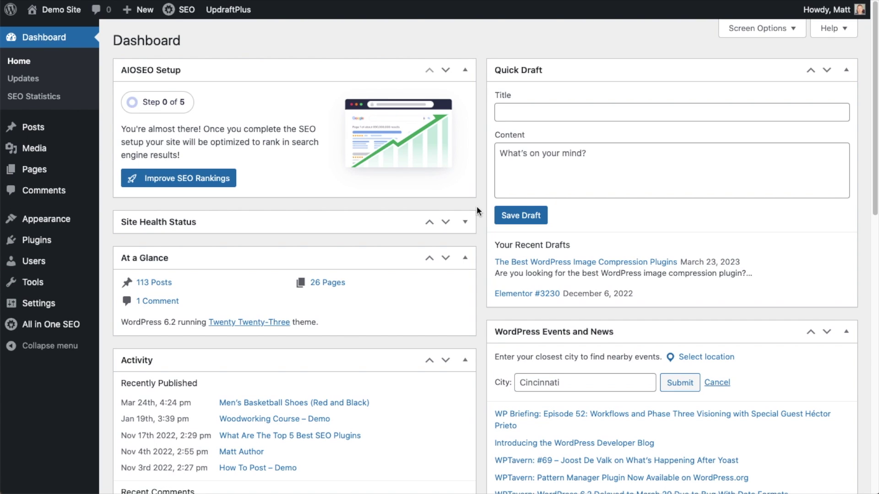
{"action": "left_click", "coordinate": [30, 130]}
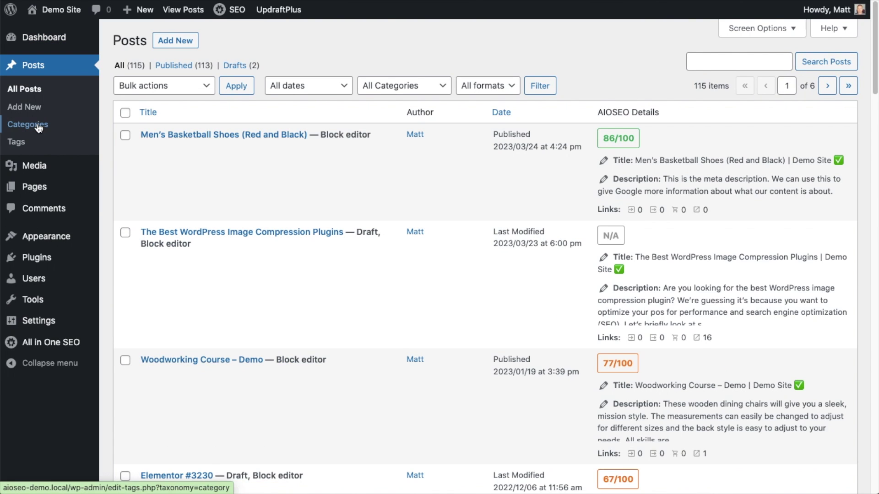
{"action": "left_click", "coordinate": [268, 233]}
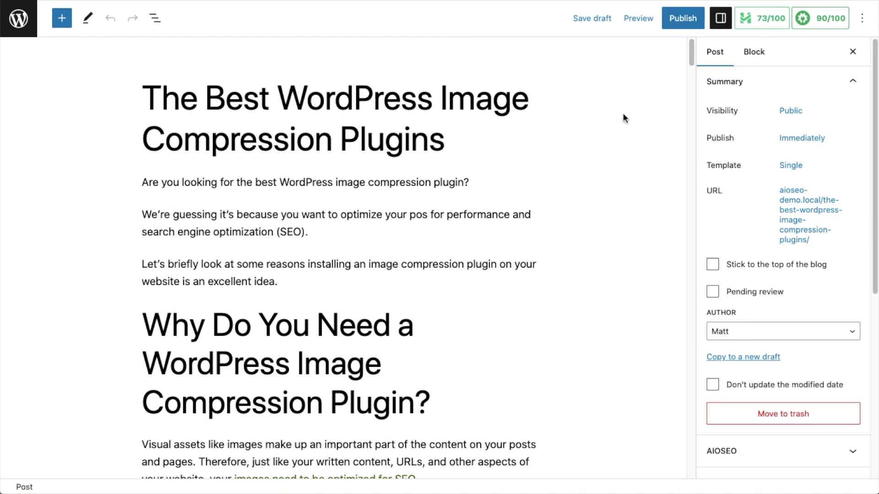
- Clear the title tags, separator and emoji from the Post Title in the post's AIOSEO Settings
{"action": "left_click_drag", "start_coordinate": [692, 52], "coordinate": [690, 424]}
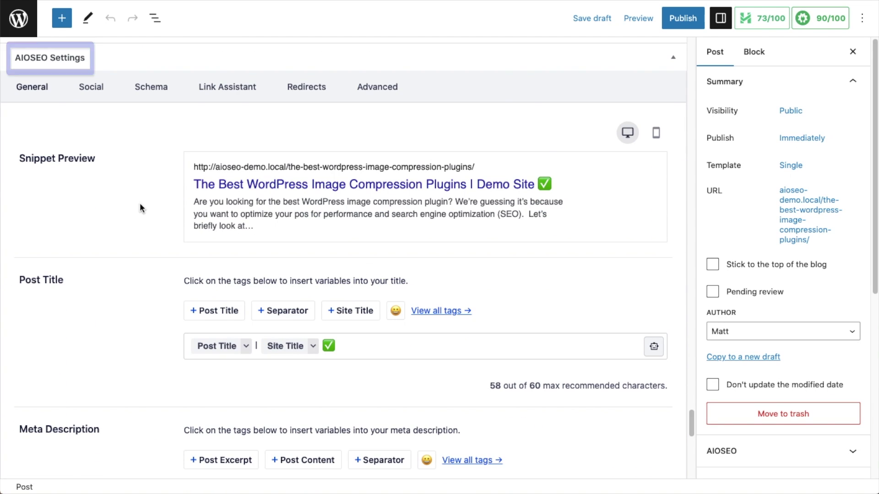
{"action": "scroll", "coordinate": [139, 204], "scroll_direction": "down", "scroll_amount": 3}
{"action": "scroll", "coordinate": [139, 204], "scroll_direction": "down", "scroll_amount": 1}
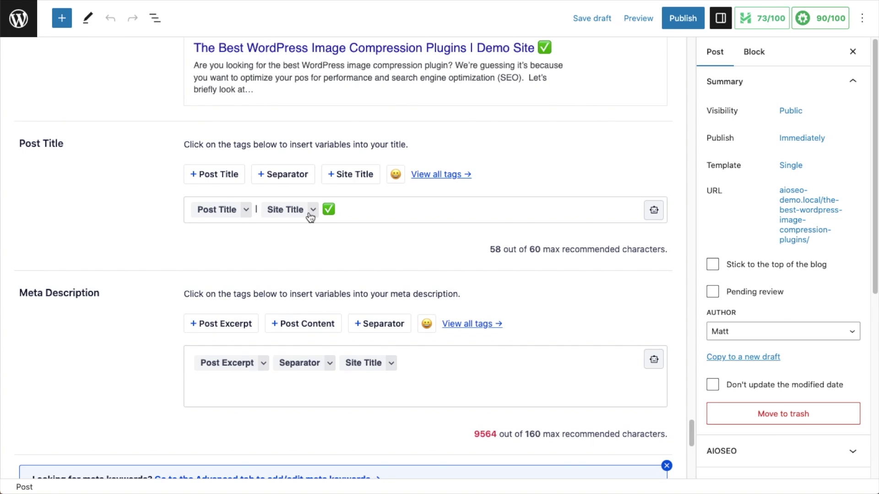
{"action": "left_click", "coordinate": [389, 209]}
{"action": "key", "text": "BackSpace"}
{"action": "key", "text": "BackSpace"}
{"action": "key", "text": "BackSpace"}
{"action": "key", "text": "BackSpace"}
{"action": "key", "text": "BackSpace"}
{"action": "key", "text": "BackSpace"}
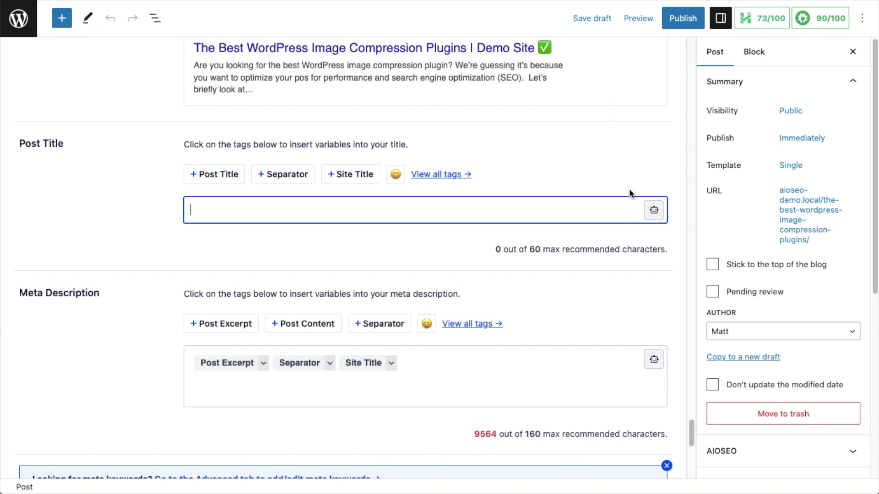
{"action": "left_click", "coordinate": [637, 232]}
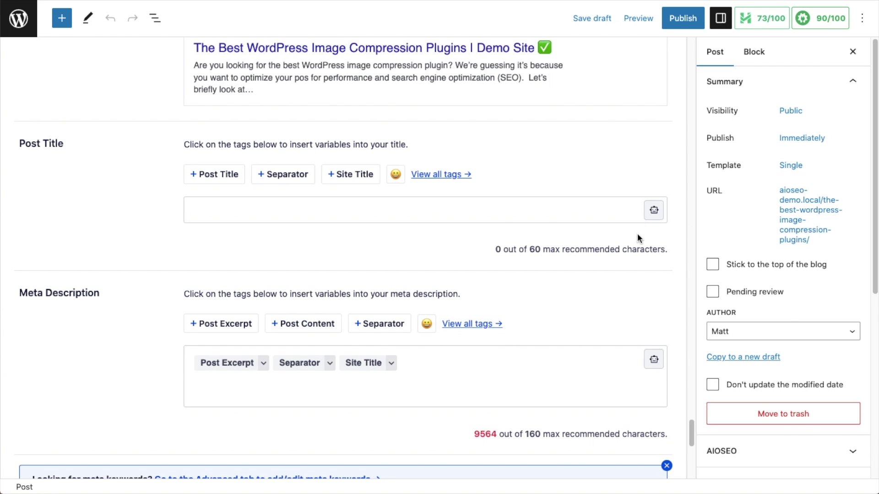
- From the AI post title generator, follow the guide on using OpenAI with AIOSEO to OpenAI's account creation page
{"action": "left_click", "coordinate": [653, 212]}
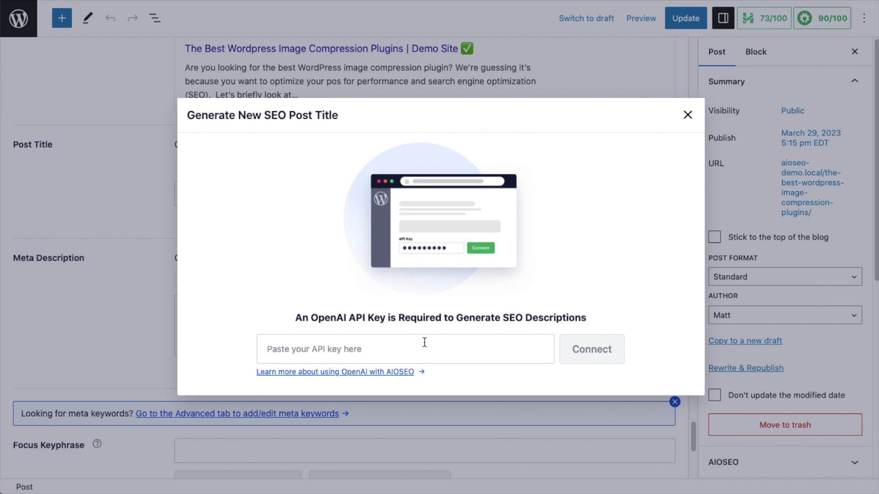
{"action": "left_click", "coordinate": [344, 373]}
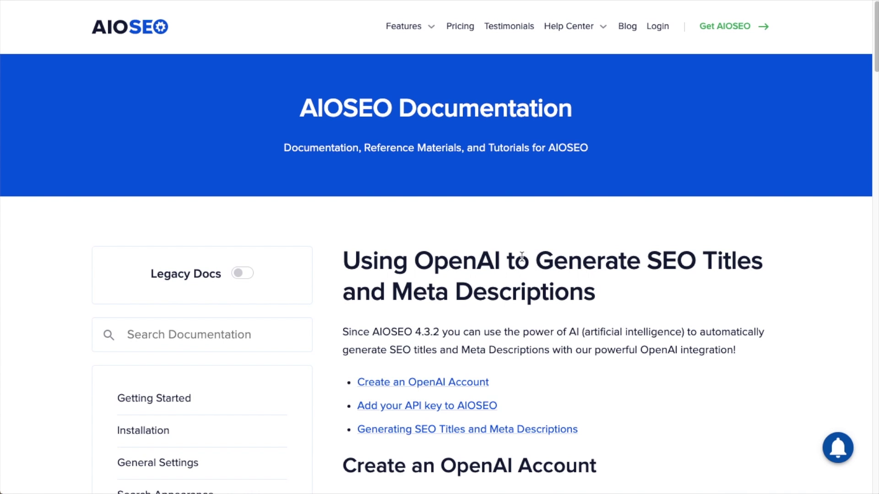
{"action": "scroll", "coordinate": [526, 259], "scroll_direction": "down", "scroll_amount": 5}
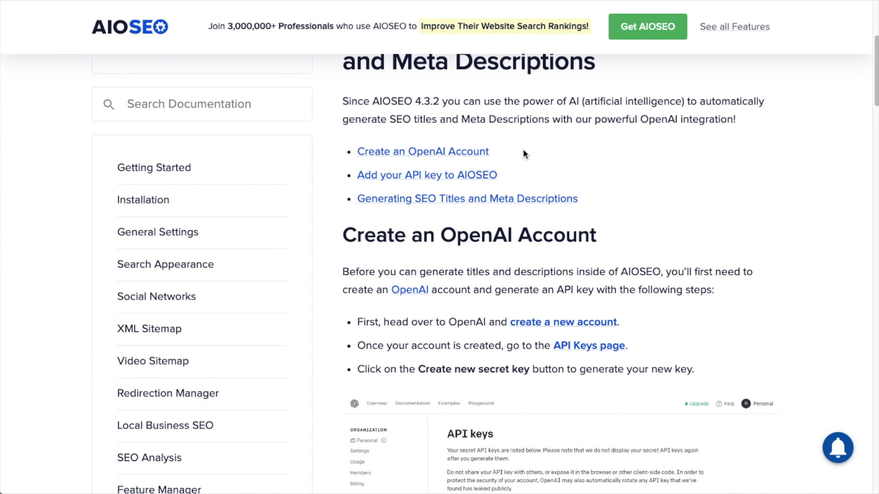
{"action": "scroll", "coordinate": [695, 196], "scroll_direction": "down", "scroll_amount": 3}
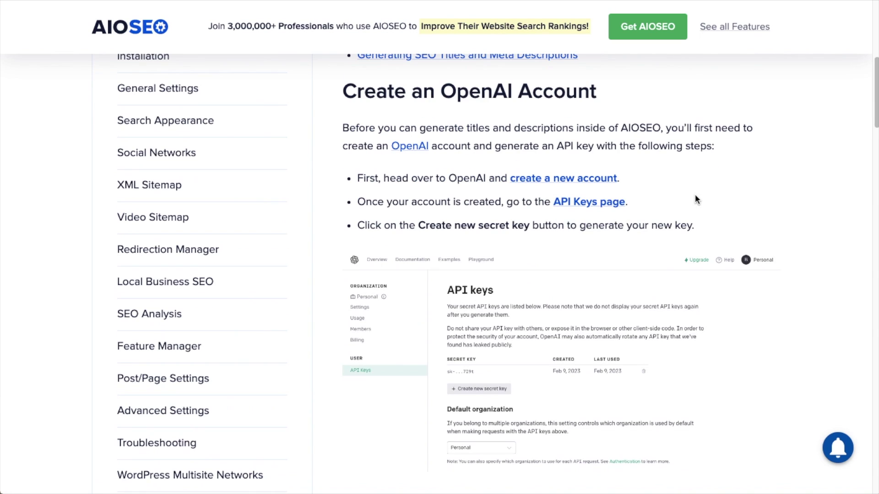
{"action": "left_click", "coordinate": [563, 183]}
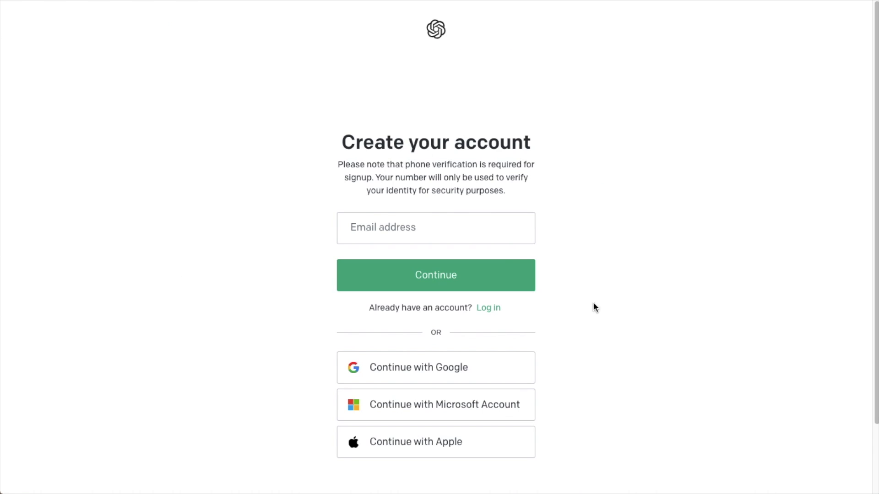
- Sign up for an OpenAI account with the e-mail address and an account password
{"action": "left_click", "coordinate": [447, 226]}
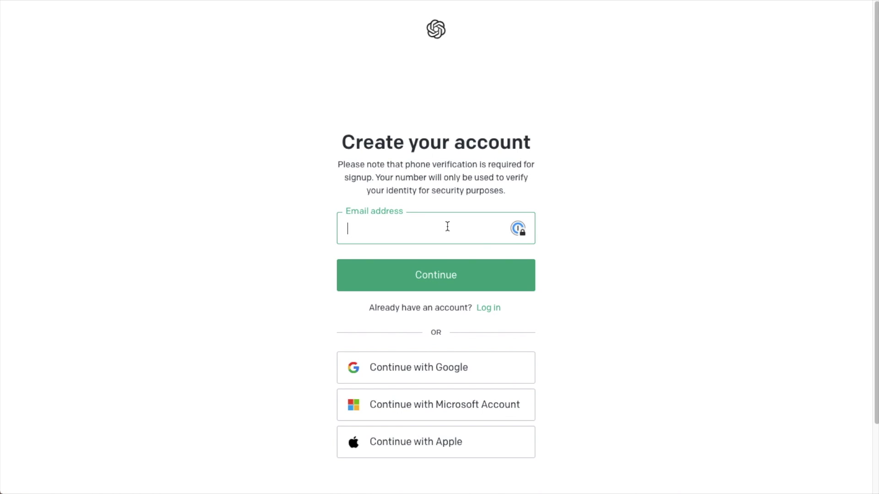
{"action": "key", "text": "ctrl+v"}
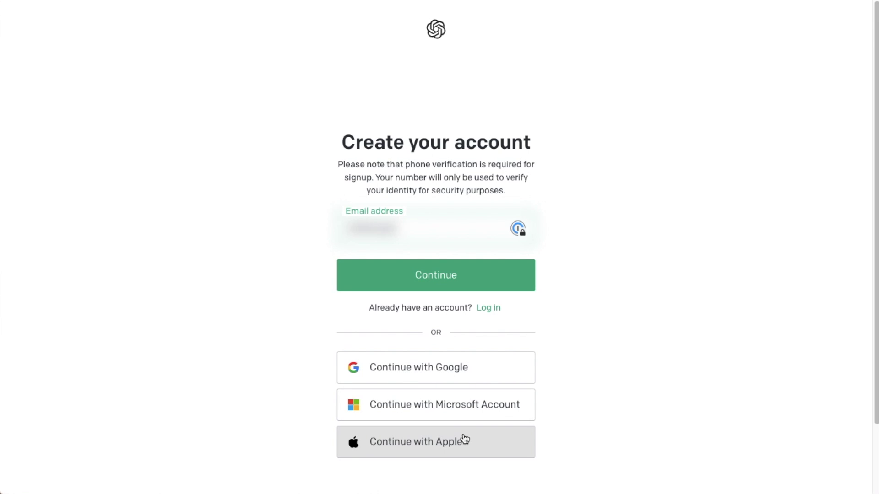
{"action": "left_click", "coordinate": [468, 277]}
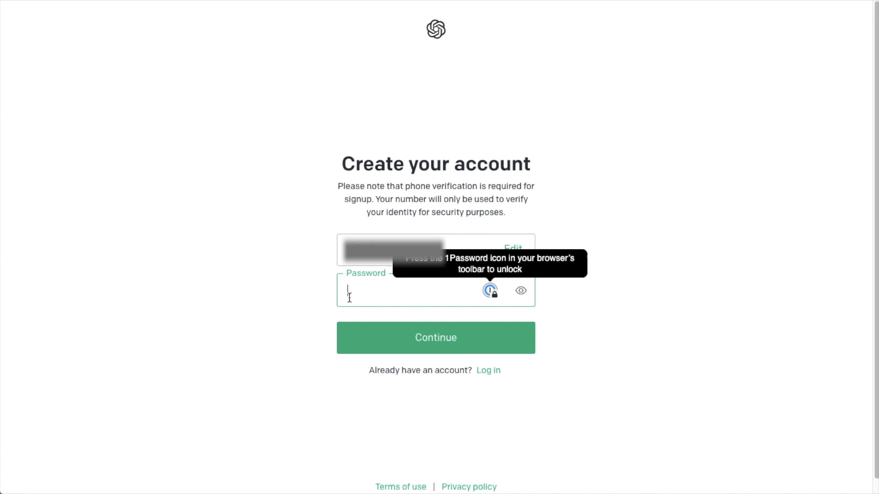
{"action": "type", "text": "•••••••••••"}
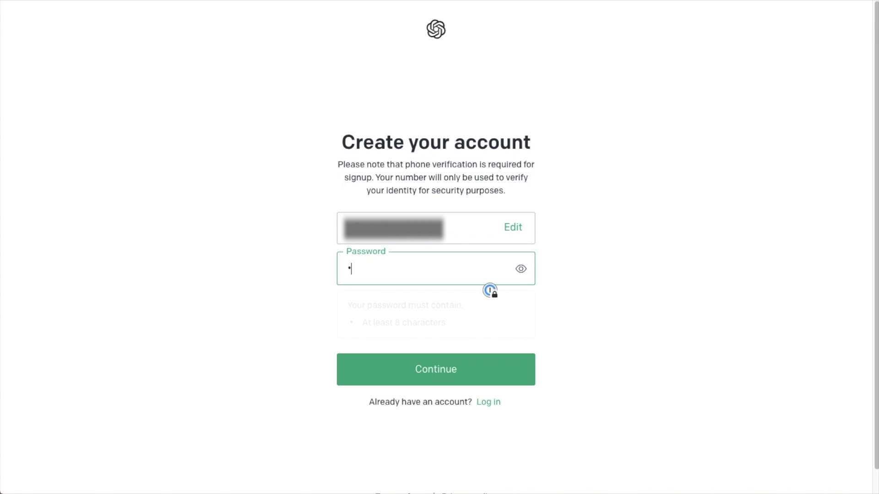
{"action": "left_click", "coordinate": [495, 369]}
{"action": "left_click", "coordinate": [495, 369]}
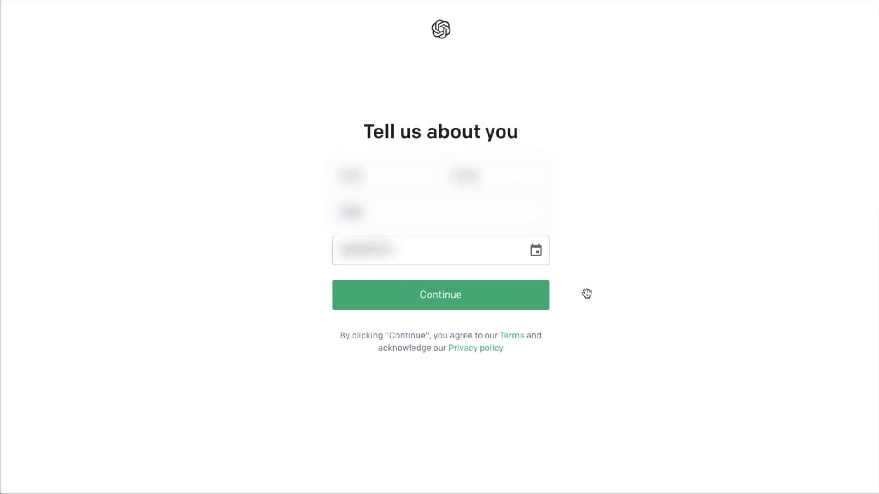
- Submit the personal details, request a code for the phone number, and enter the verification code
{"action": "left_click", "coordinate": [509, 298]}
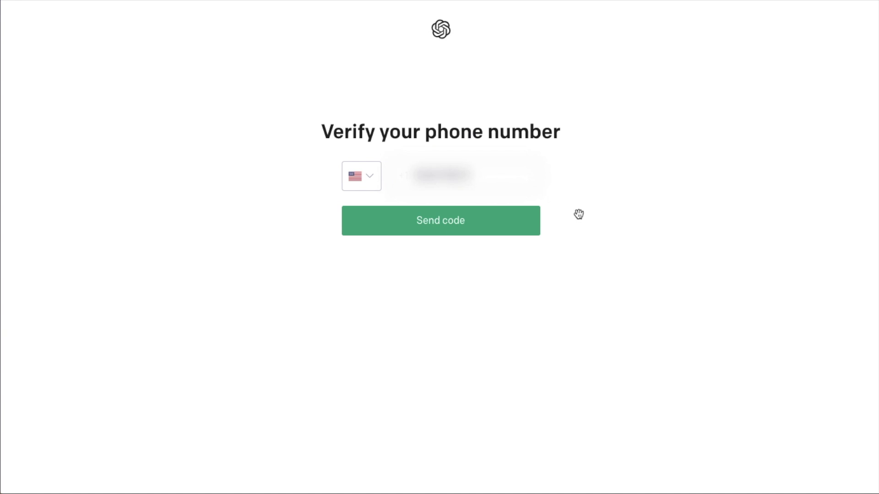
{"action": "left_click", "coordinate": [476, 228]}
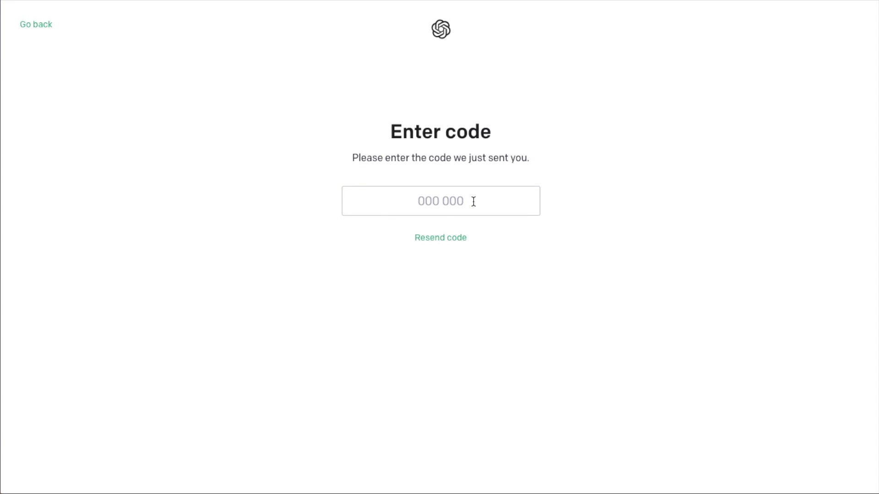
{"action": "left_click", "coordinate": [473, 201]}
{"action": "key", "text": "ctrl+v"}
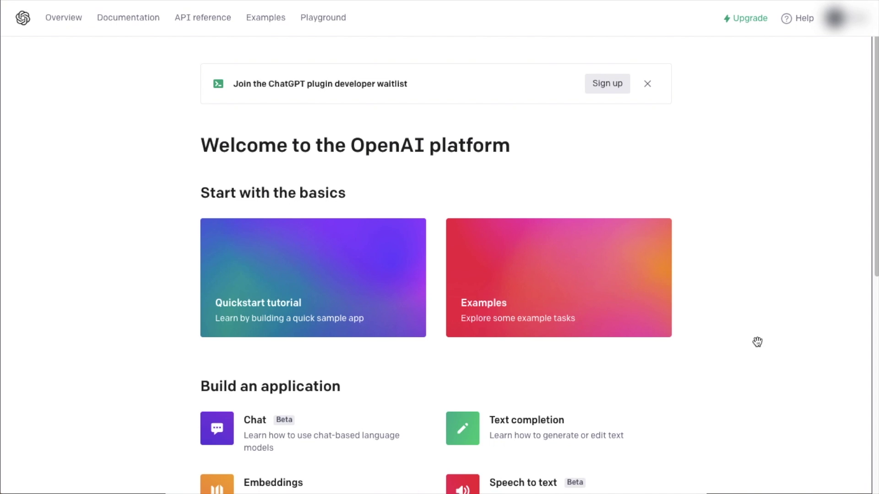
- Create a new OpenAI secret key named "Demo Key" in the account's API keys and copy it
{"action": "left_click", "coordinate": [844, 25]}
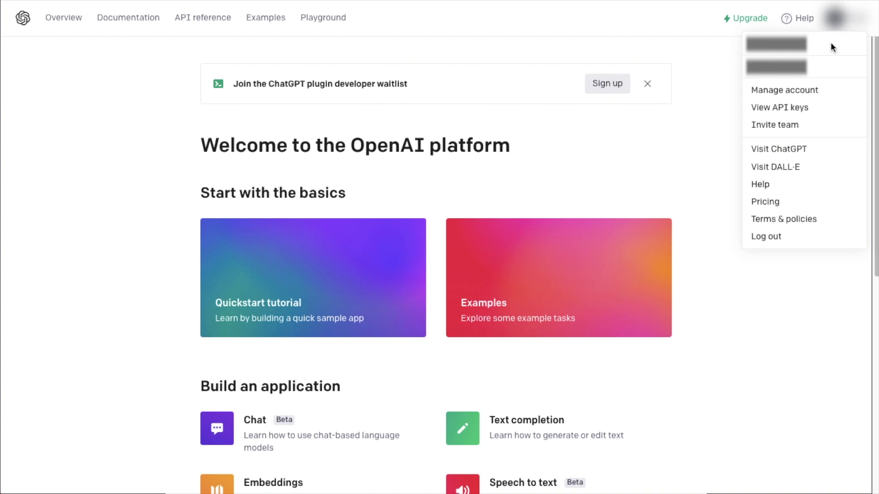
{"action": "left_click", "coordinate": [797, 110]}
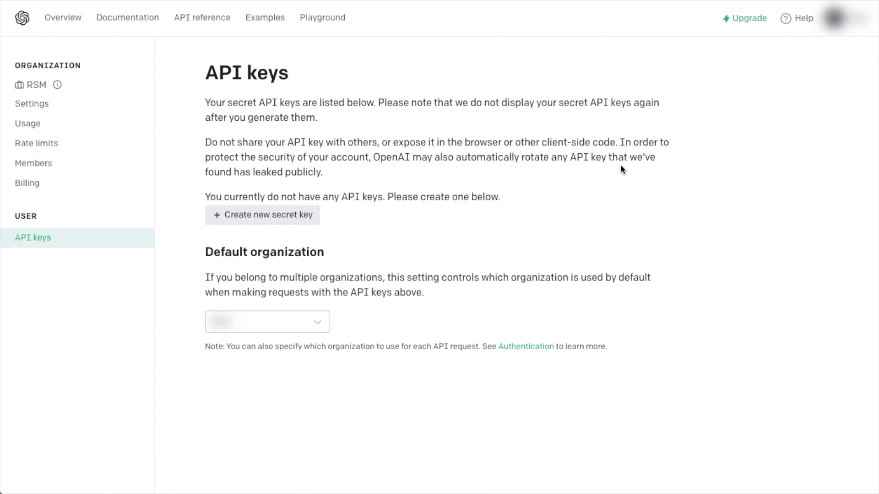
{"action": "left_click", "coordinate": [246, 219]}
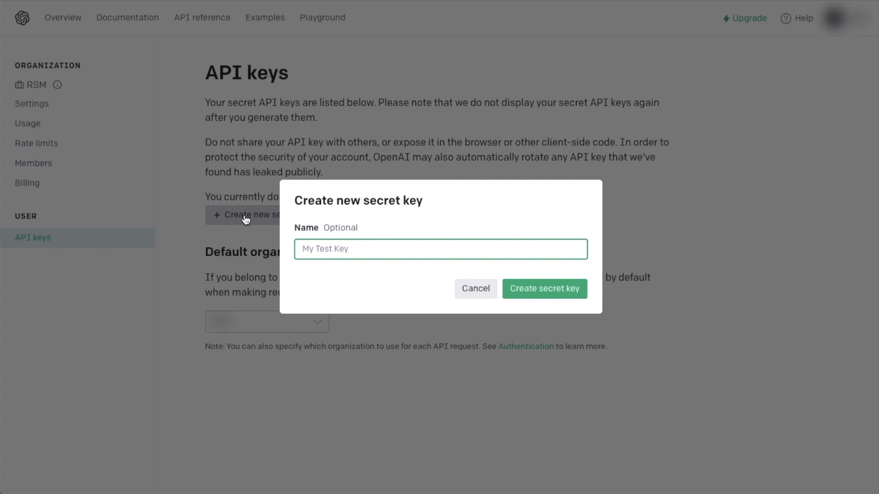
{"action": "type", "text": "Demo Key"}
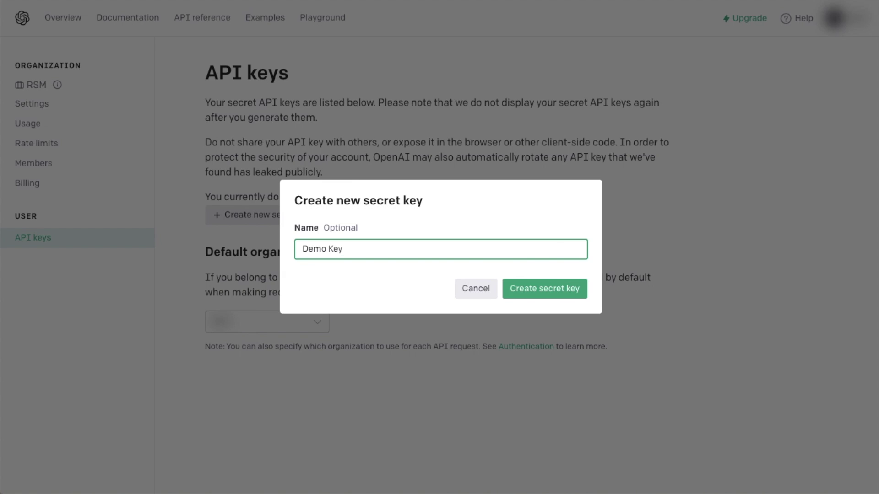
{"action": "left_click", "coordinate": [546, 291]}
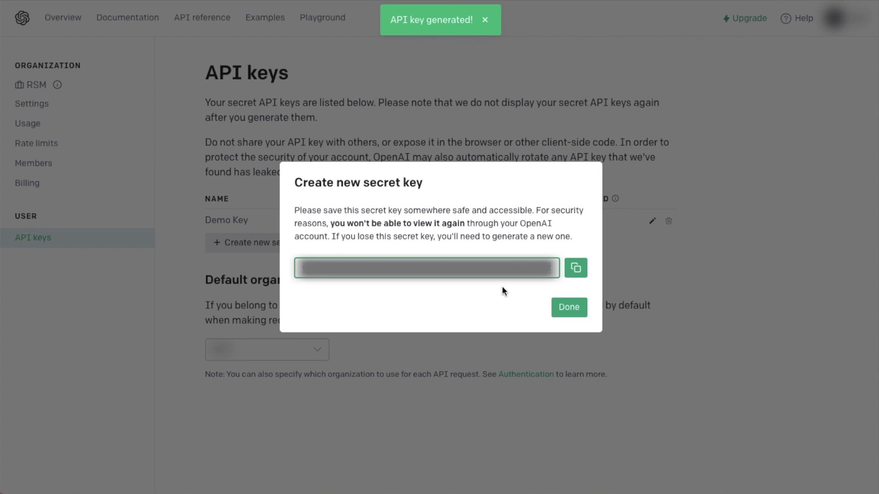
{"action": "left_click", "coordinate": [577, 270]}
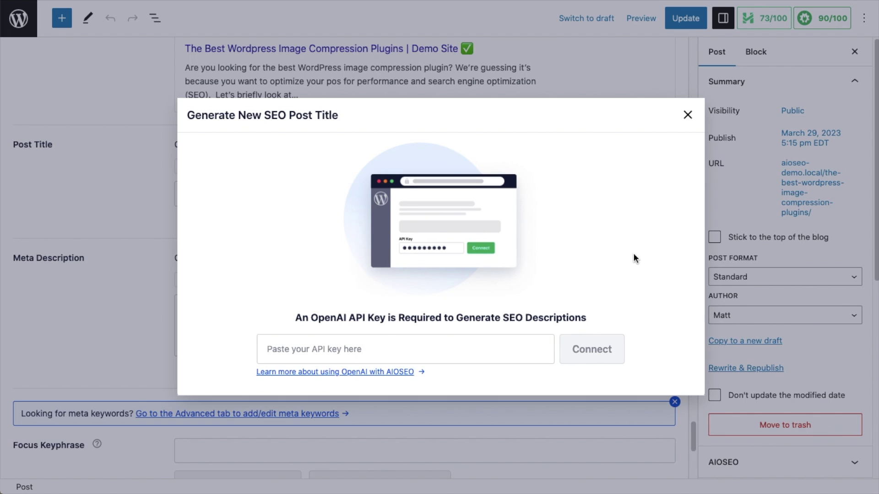
- Back in WordPress, paste the OpenAI API key into the SEO post title generator and connect it
{"action": "left_click", "coordinate": [389, 343]}
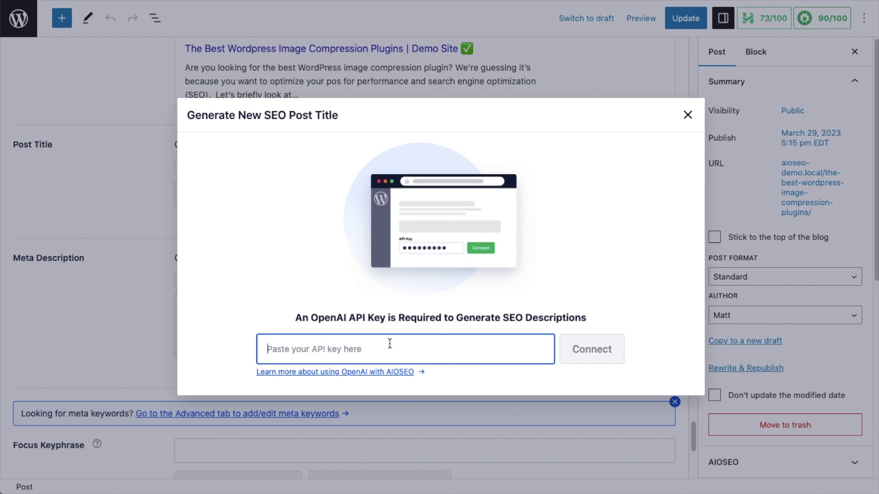
{"action": "key", "text": "ctrl+v"}
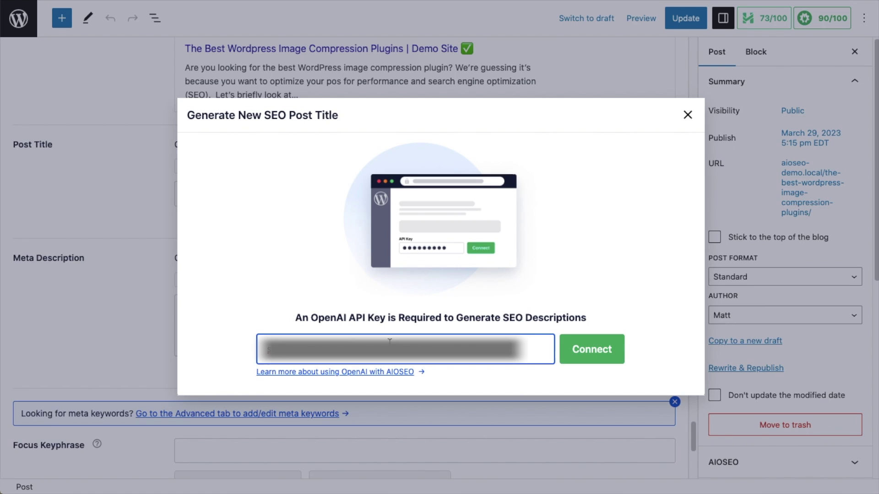
{"action": "left_click", "coordinate": [602, 351]}
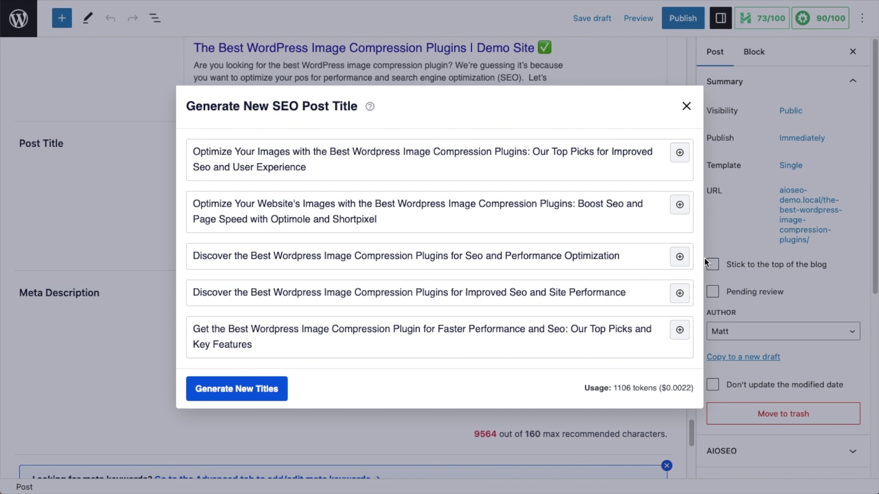
- Insert the suggestion "Discover the Best Wordpress Image Compression Plugins for Seo and Performance Optimization" and shorten it to "The Best Wordpress Image Compression Plugins for SEO"
{"action": "left_click", "coordinate": [679, 257]}
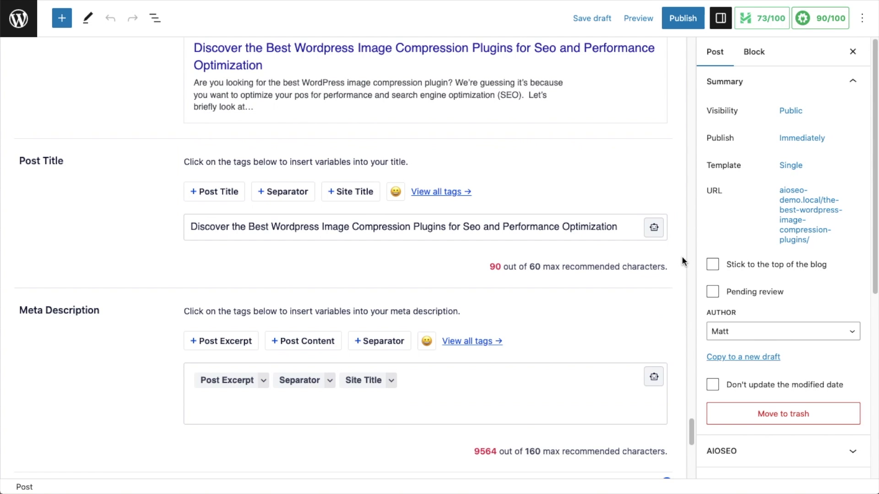
{"action": "left_click_drag", "start_coordinate": [621, 227], "coordinate": [468, 227]}
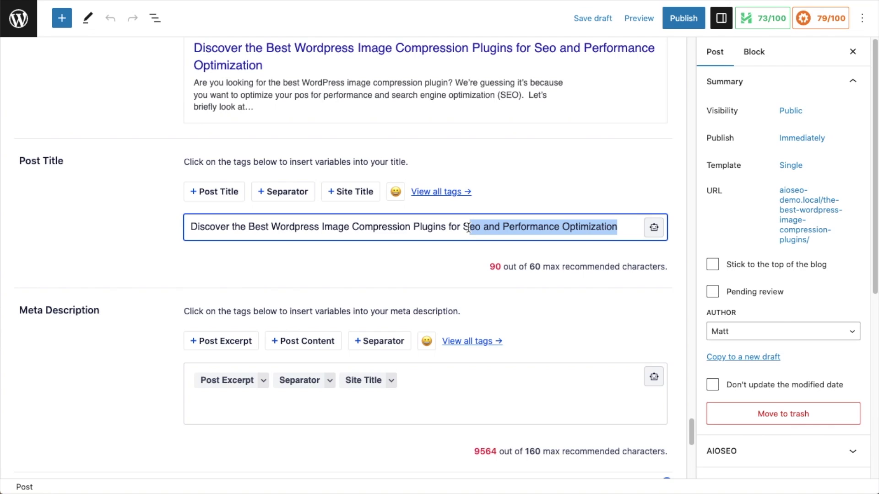
{"action": "type", "text": "EO"}
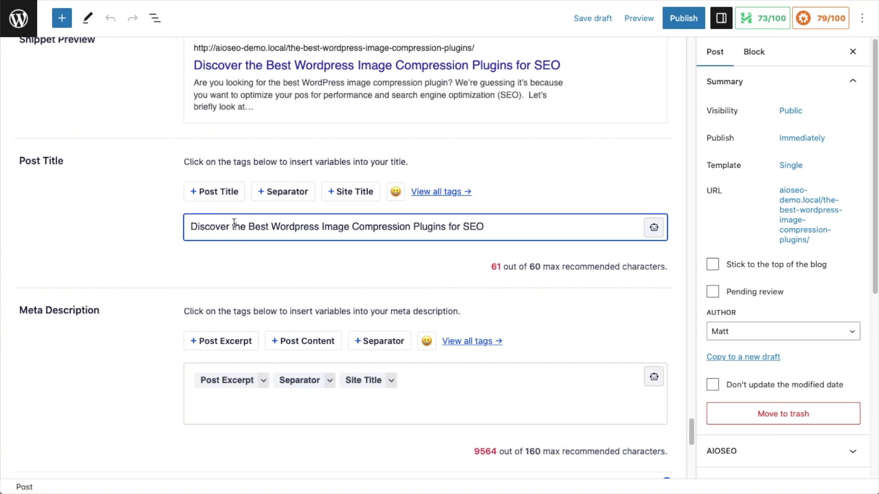
{"action": "left_click_drag", "start_coordinate": [235, 227], "coordinate": [133, 230]}
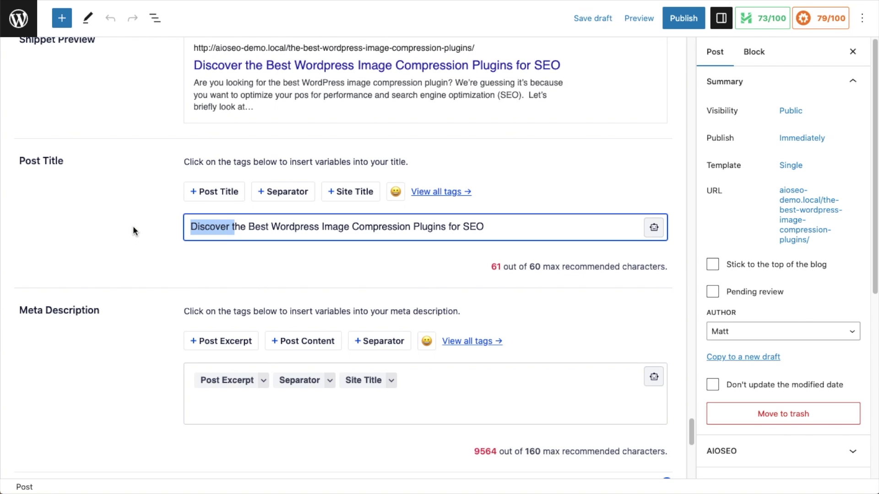
{"action": "key", "text": "BackSpace"}
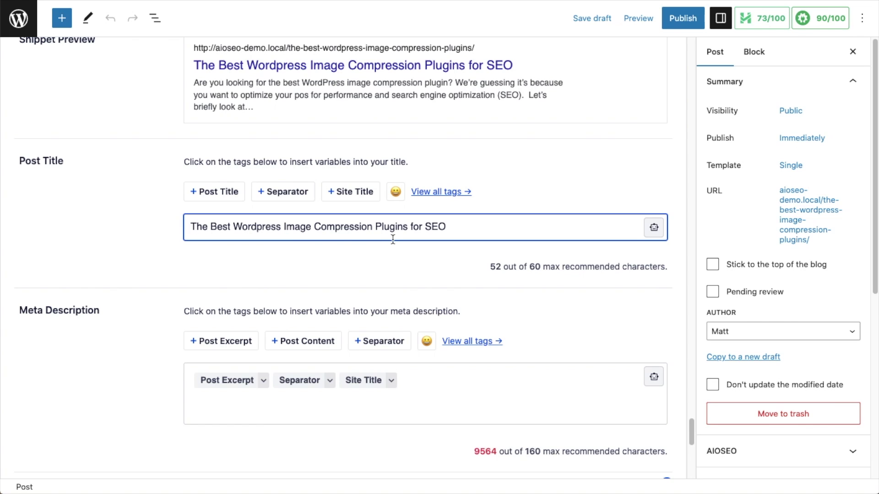
{"action": "left_click", "coordinate": [566, 185]}
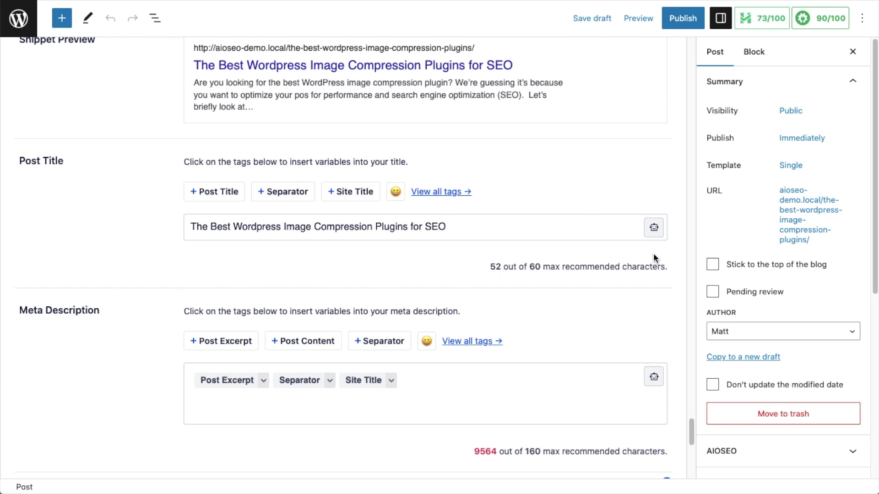
- Publish the post and confirm the pre-publish check
{"action": "left_click", "coordinate": [682, 22]}
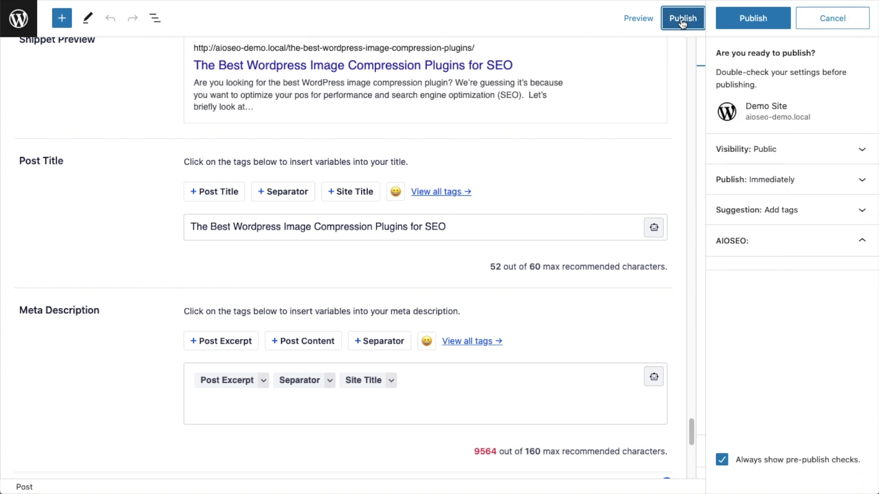
{"action": "left_click", "coordinate": [759, 16]}
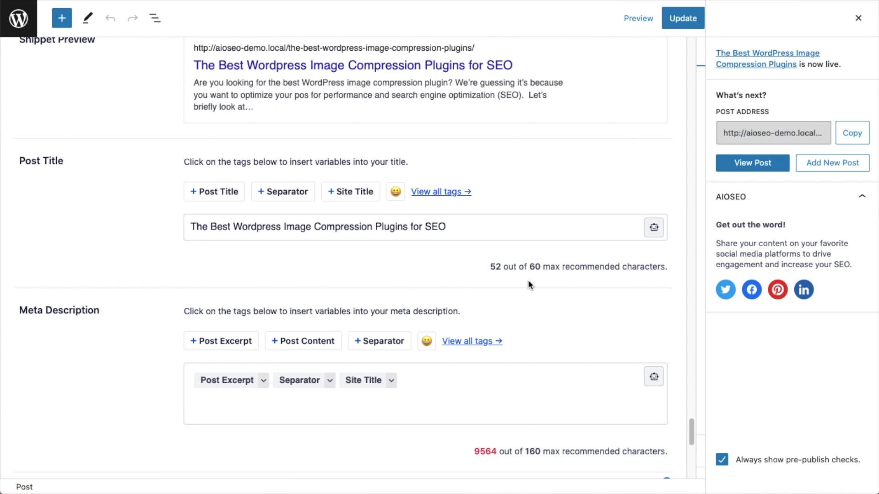
- Clear the Post Excerpt, Separator and Site Title tags from the Meta Description
{"action": "scroll", "coordinate": [528, 284], "scroll_direction": "down", "scroll_amount": 5}
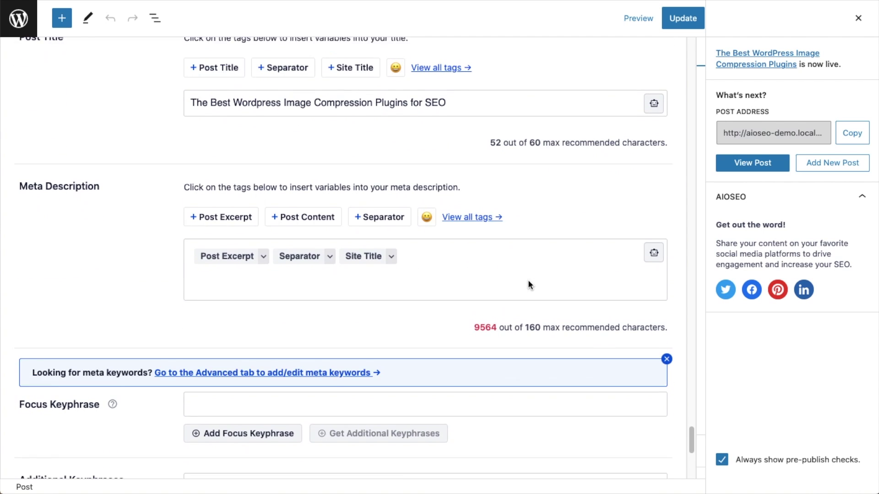
{"action": "left_click", "coordinate": [446, 256]}
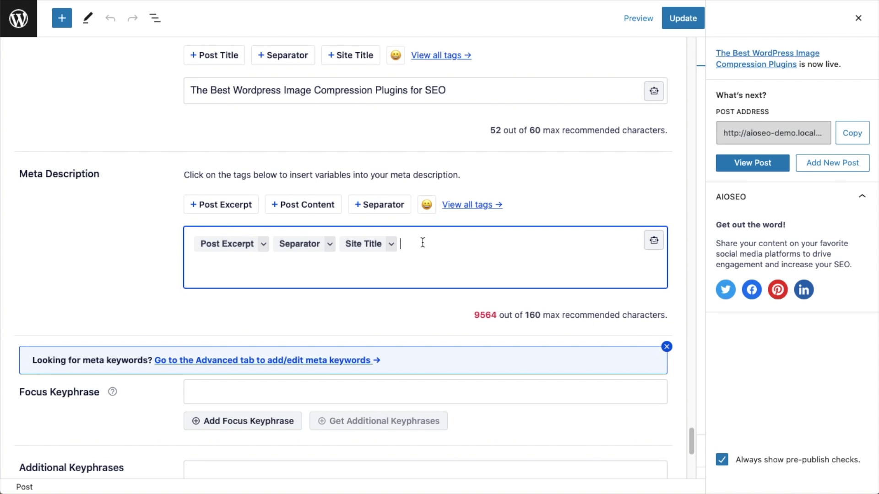
{"action": "left_click_drag", "start_coordinate": [417, 243], "coordinate": [98, 239]}
{"action": "key", "text": "BackSpace"}
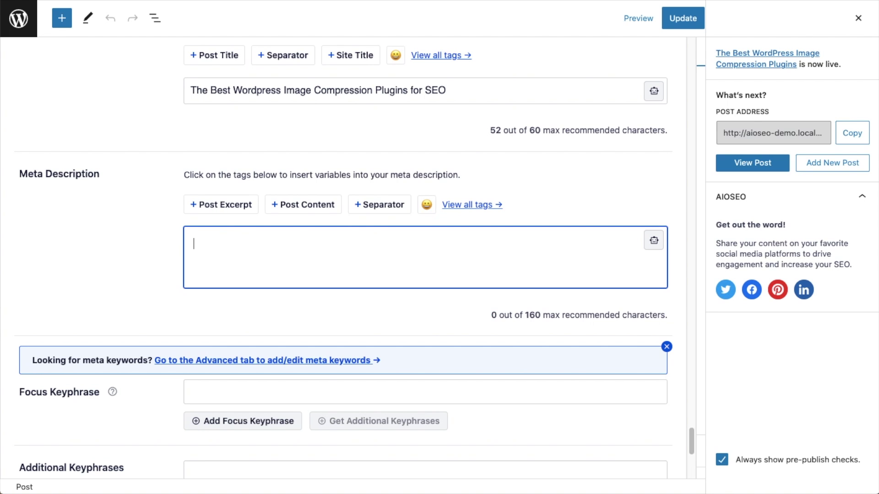
- Generate meta description suggestions with OpenAI and insert the one beginning "Need to optimize images on your website for performance and SEO?"
{"action": "left_click", "coordinate": [653, 242]}
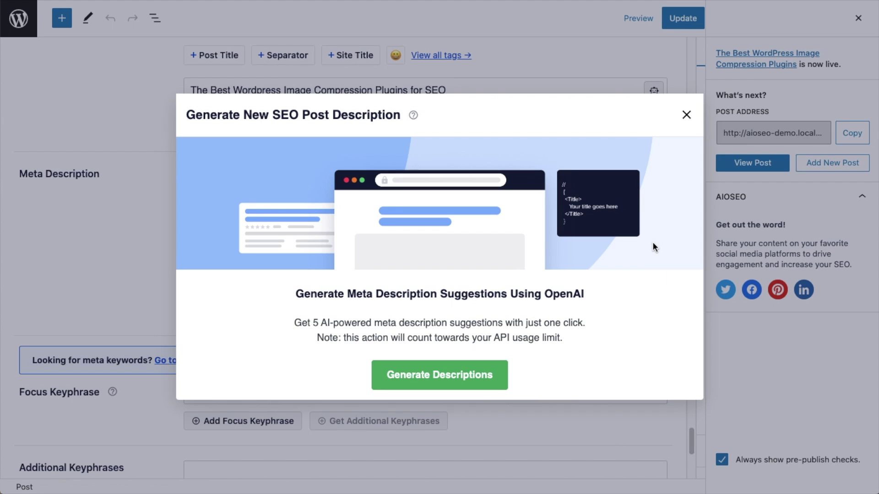
{"action": "left_click", "coordinate": [455, 378]}
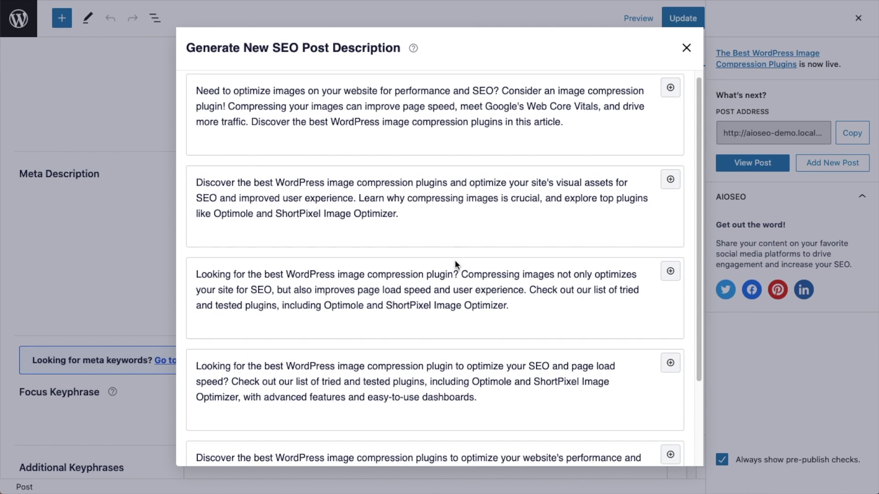
{"action": "scroll", "coordinate": [455, 264], "scroll_direction": "down", "scroll_amount": 5}
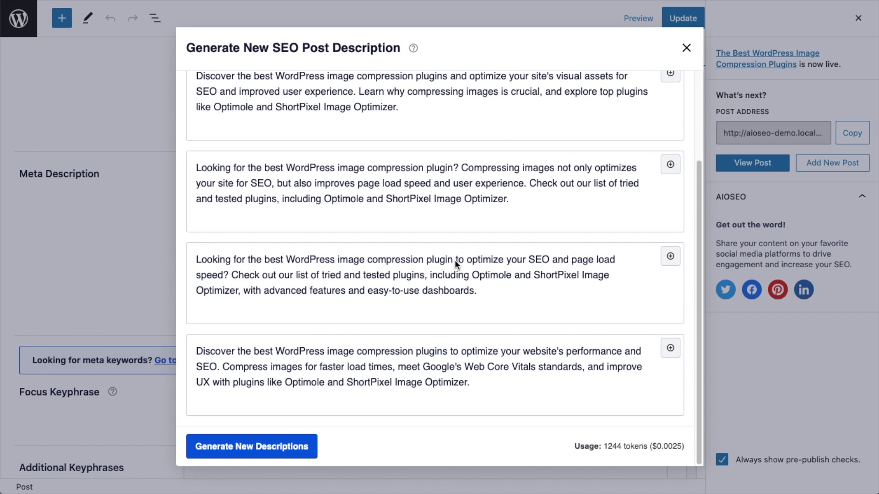
{"action": "scroll", "coordinate": [455, 262], "scroll_direction": "up", "scroll_amount": 5}
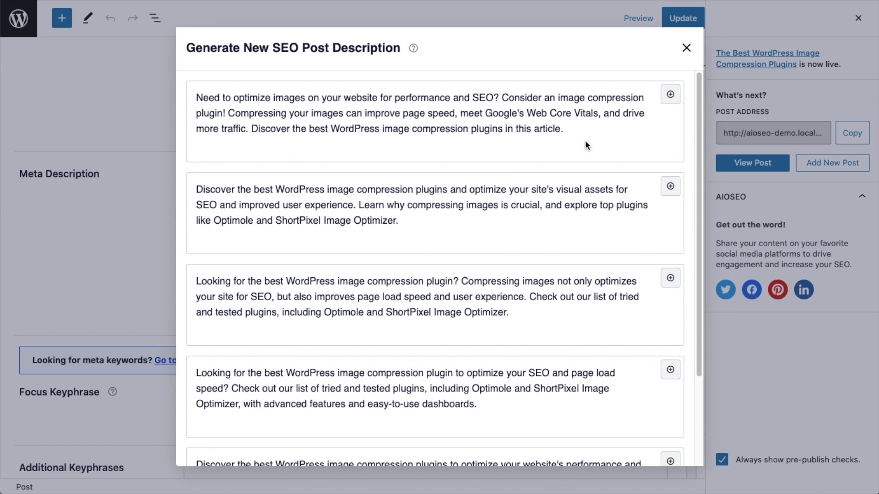
{"action": "left_click", "coordinate": [671, 95]}
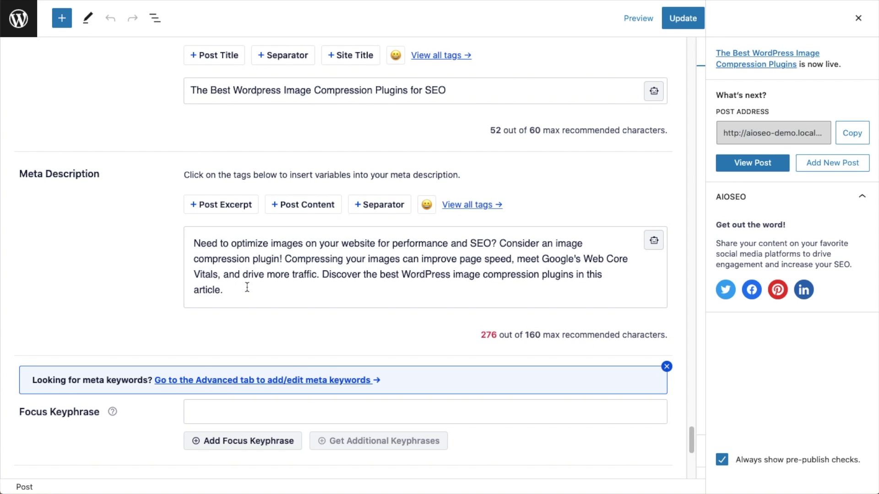
- Shorten the meta description so that it ends with "Compressing your images can help!"
{"action": "left_click_drag", "start_coordinate": [234, 298], "coordinate": [419, 259]}
{"action": "key", "text": "BackSpace"}
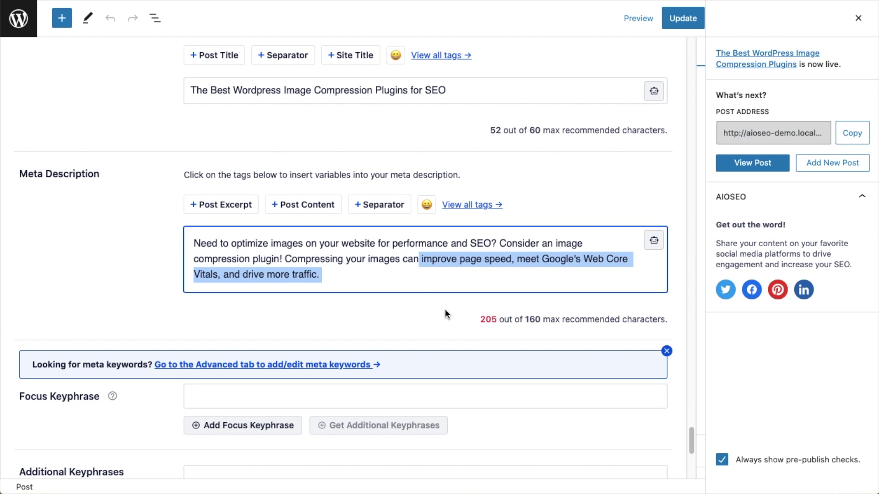
{"action": "type", "text": "help!"}
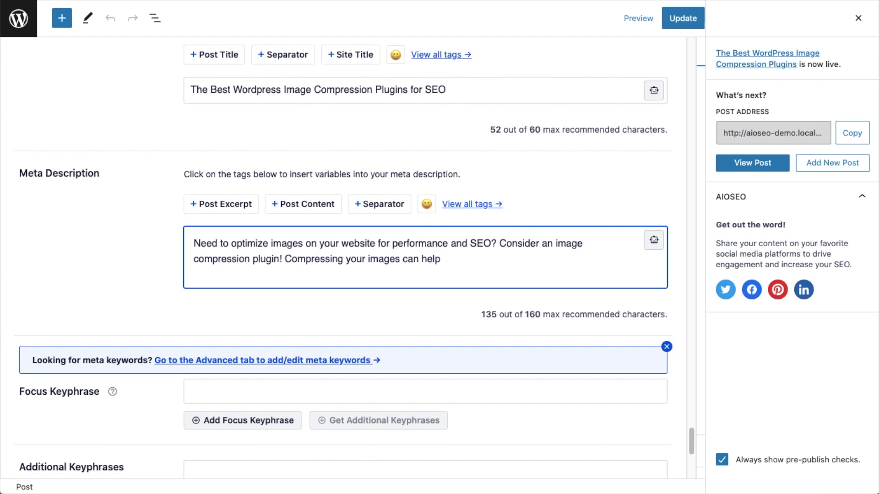
- Append a Separator tag and a green check mark emoji to the end of the meta description
{"action": "left_click", "coordinate": [101, 293]}
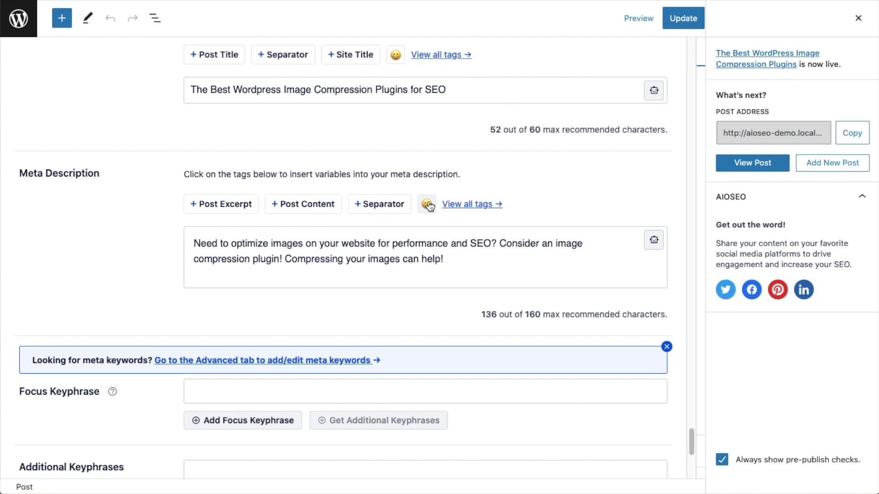
{"action": "left_click", "coordinate": [459, 258]}
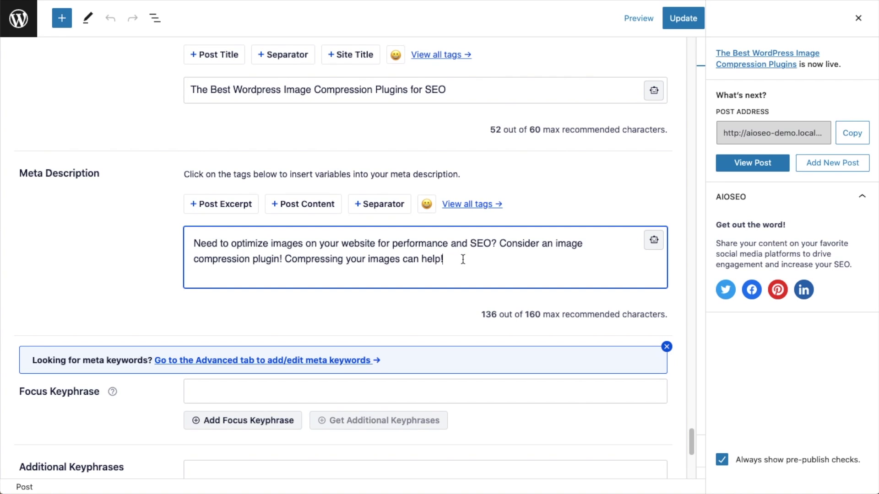
{"action": "left_click", "coordinate": [376, 199]}
{"action": "left_click", "coordinate": [427, 207]}
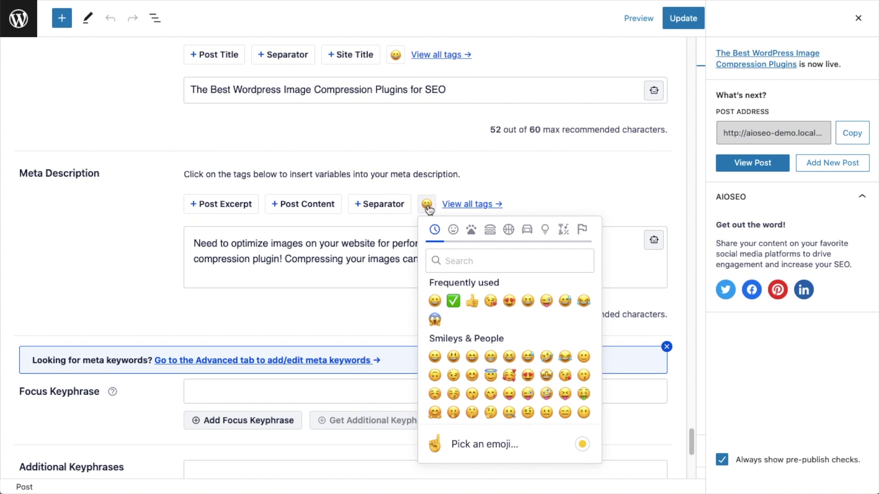
{"action": "left_click", "coordinate": [453, 300]}
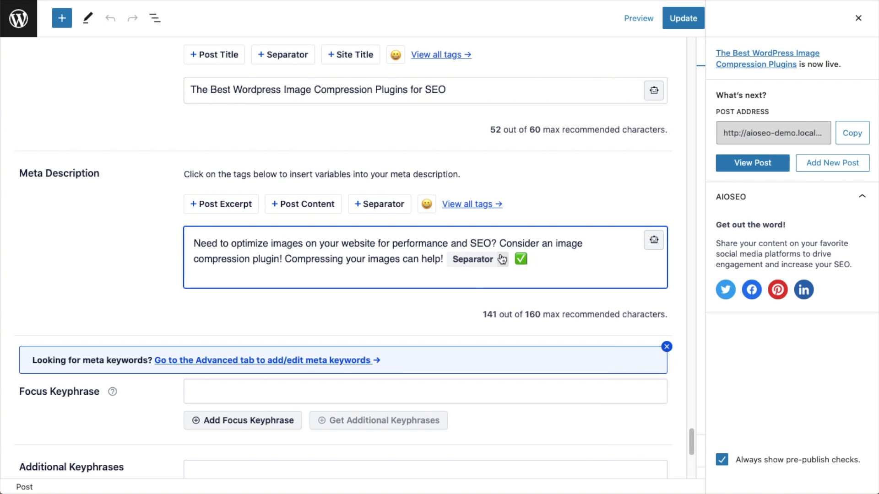
- Check the search snippet preview and update the post with the new SEO title and meta description
{"action": "scroll", "coordinate": [412, 254], "scroll_direction": "up", "scroll_amount": 5}
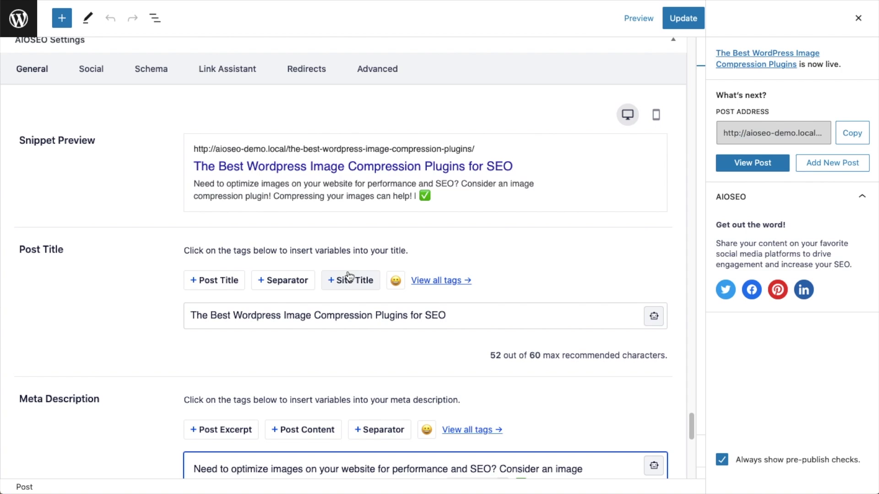
{"action": "scroll", "coordinate": [375, 293], "scroll_direction": "down", "scroll_amount": 5}
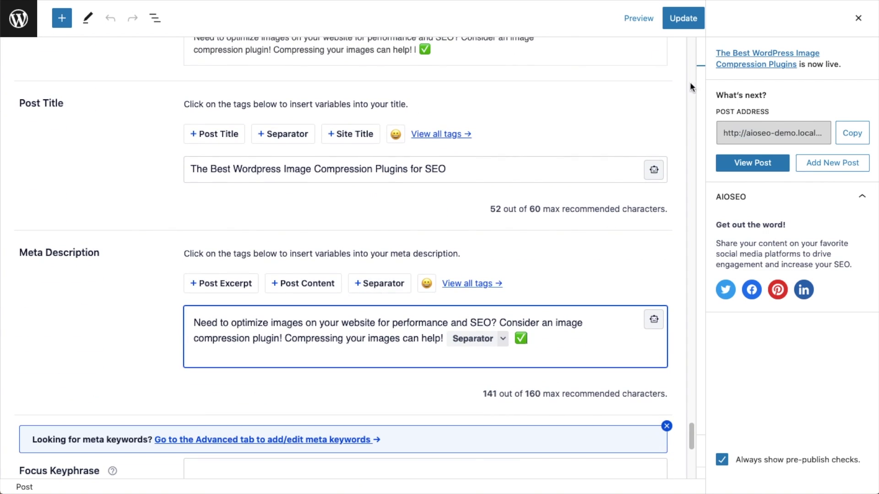
{"action": "left_click", "coordinate": [689, 19]}
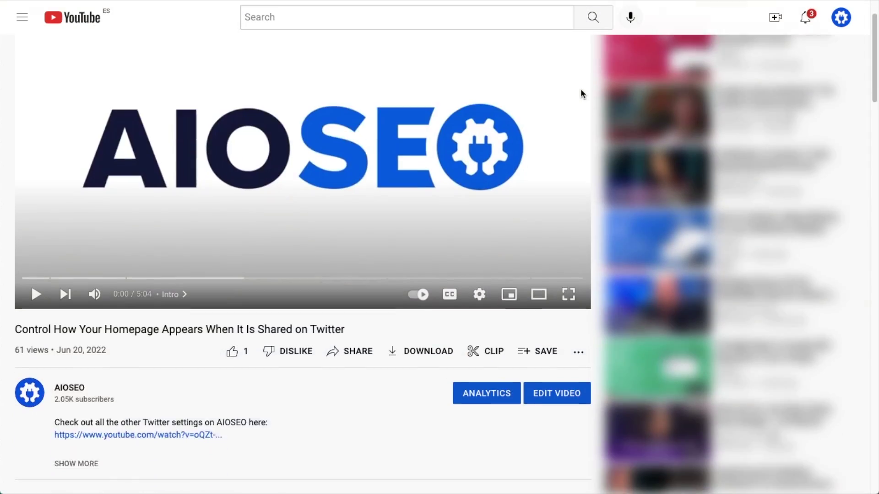
- In the YouTube video's full description, open the aioseo.com link below "Grab Your Copy Of All In One SEO Here"
{"action": "scroll", "coordinate": [580, 89], "scroll_direction": "down", "scroll_amount": 3}
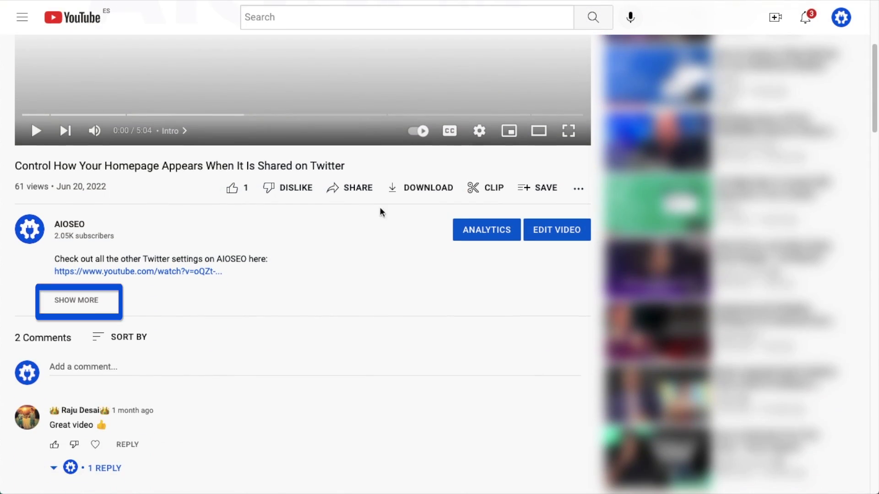
{"action": "left_click", "coordinate": [91, 304]}
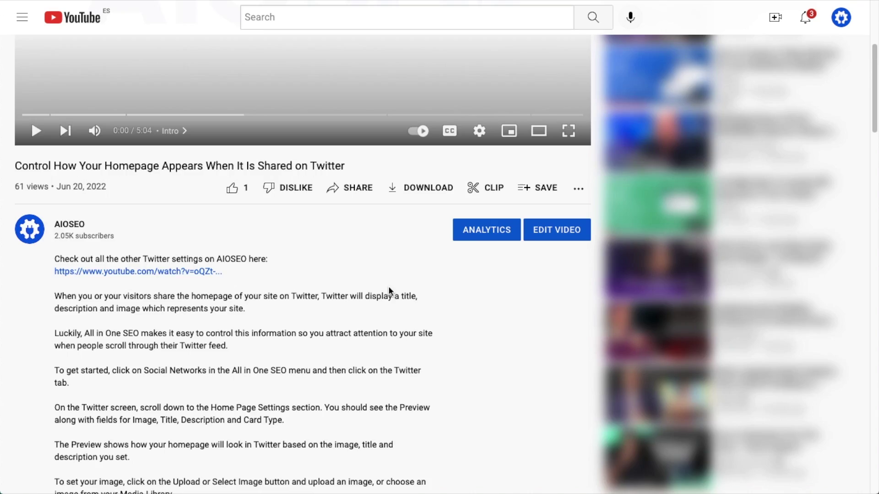
{"action": "scroll", "coordinate": [487, 287], "scroll_direction": "down", "scroll_amount": 10}
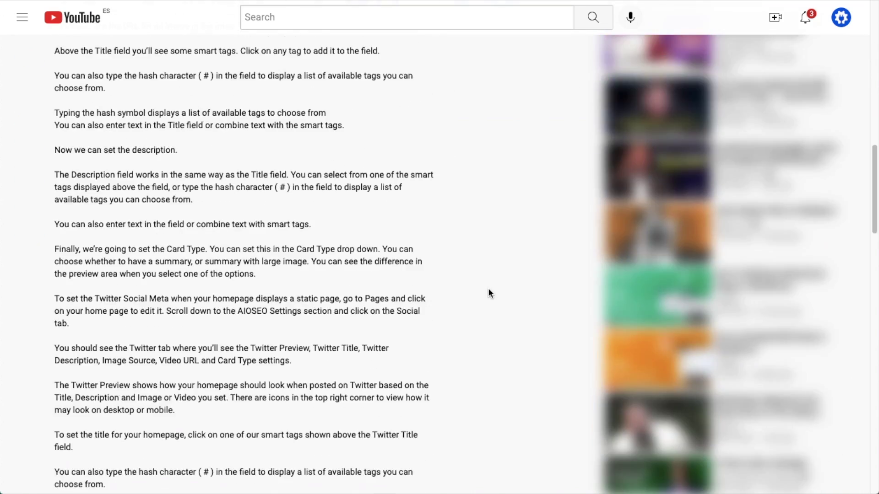
{"action": "scroll", "coordinate": [488, 287], "scroll_direction": "down", "scroll_amount": 12}
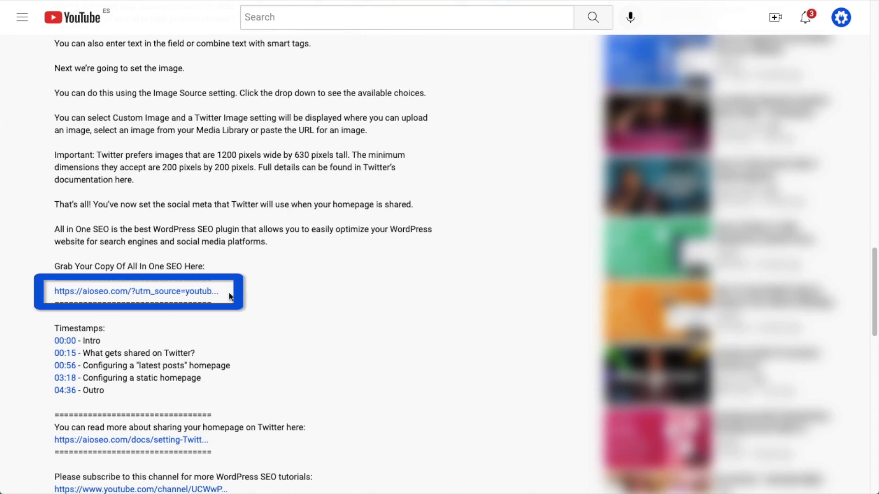
{"action": "left_click", "coordinate": [168, 295]}
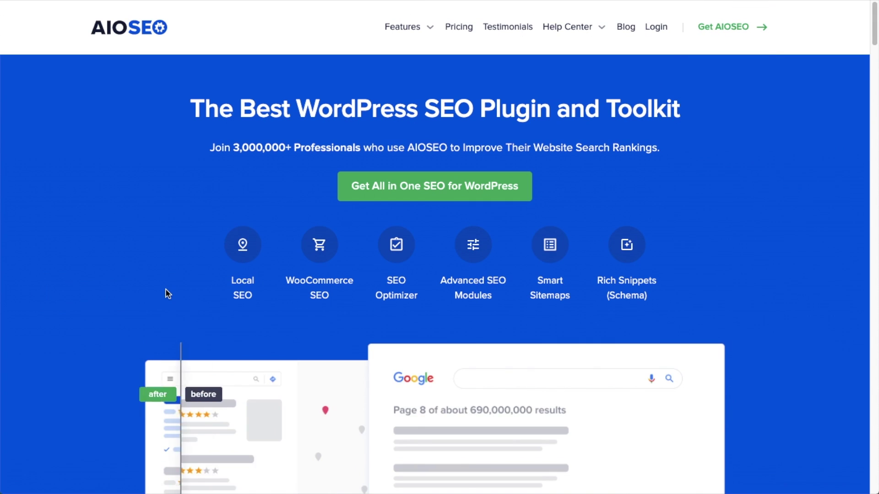